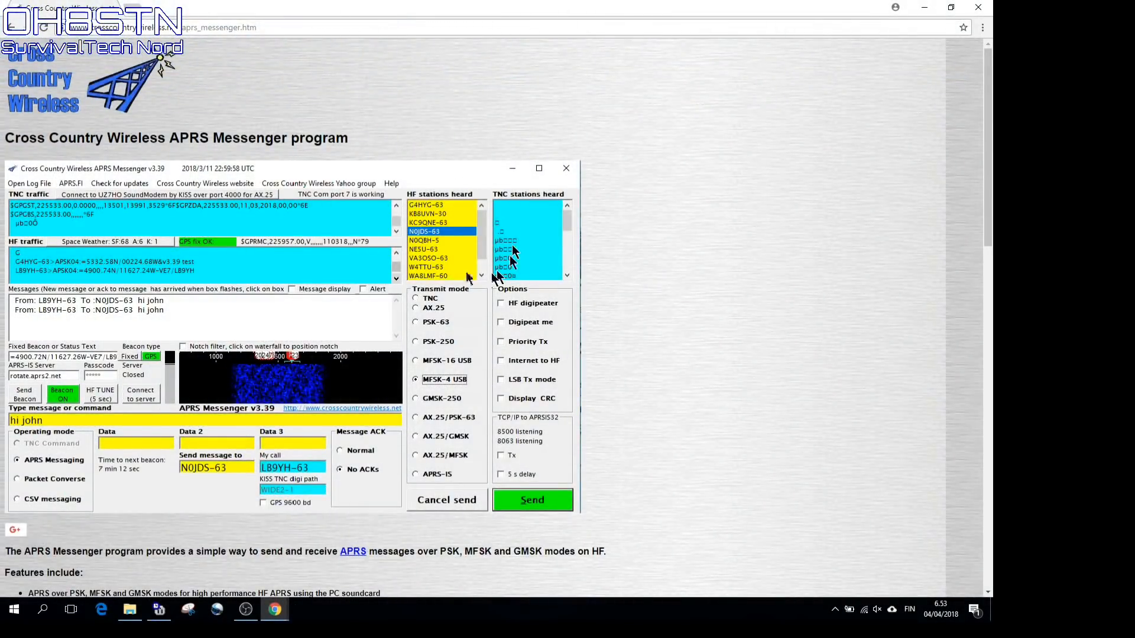
Scroll the Cross Country Wireless APRS Messenger page down to the version 3.53 download note
left_click(290, 25)
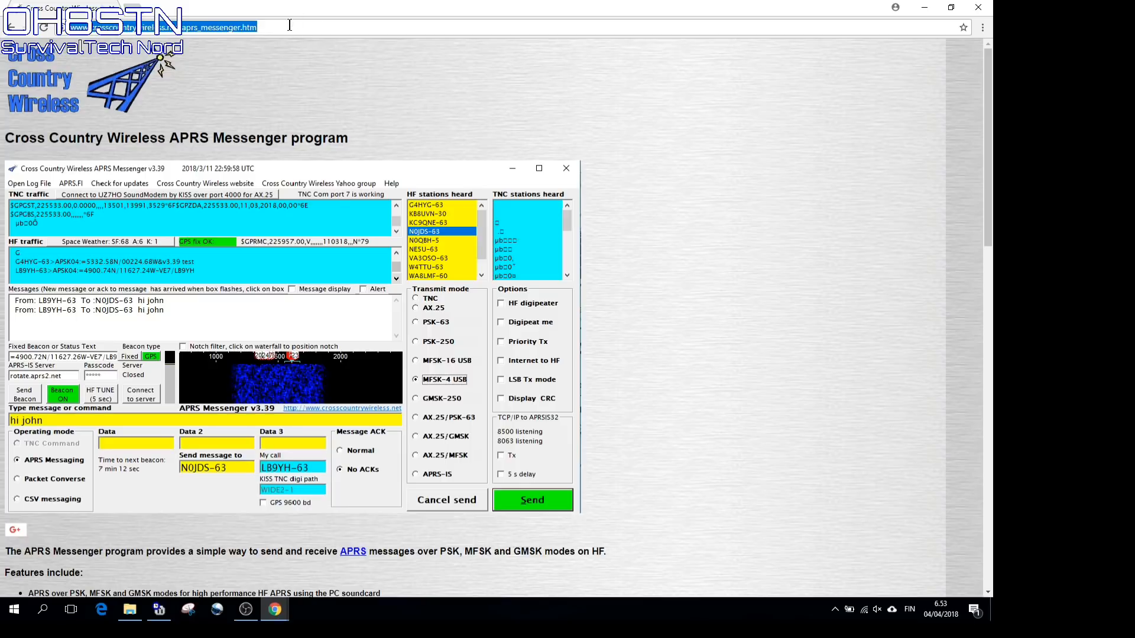
left_click(289, 25)
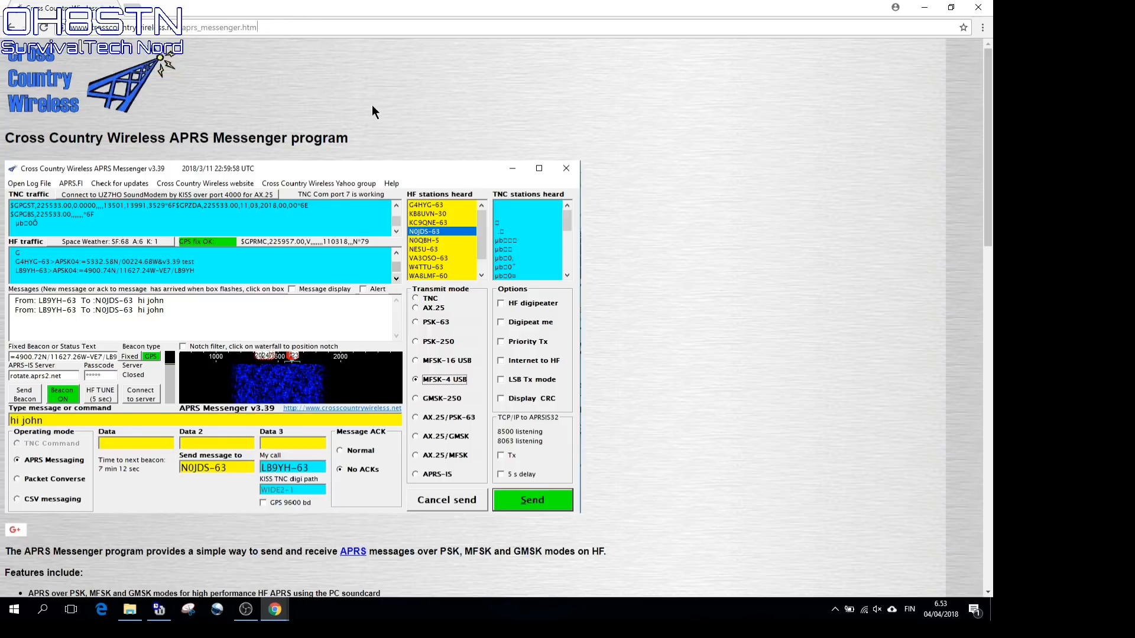
scroll(372, 112, "down", 3)
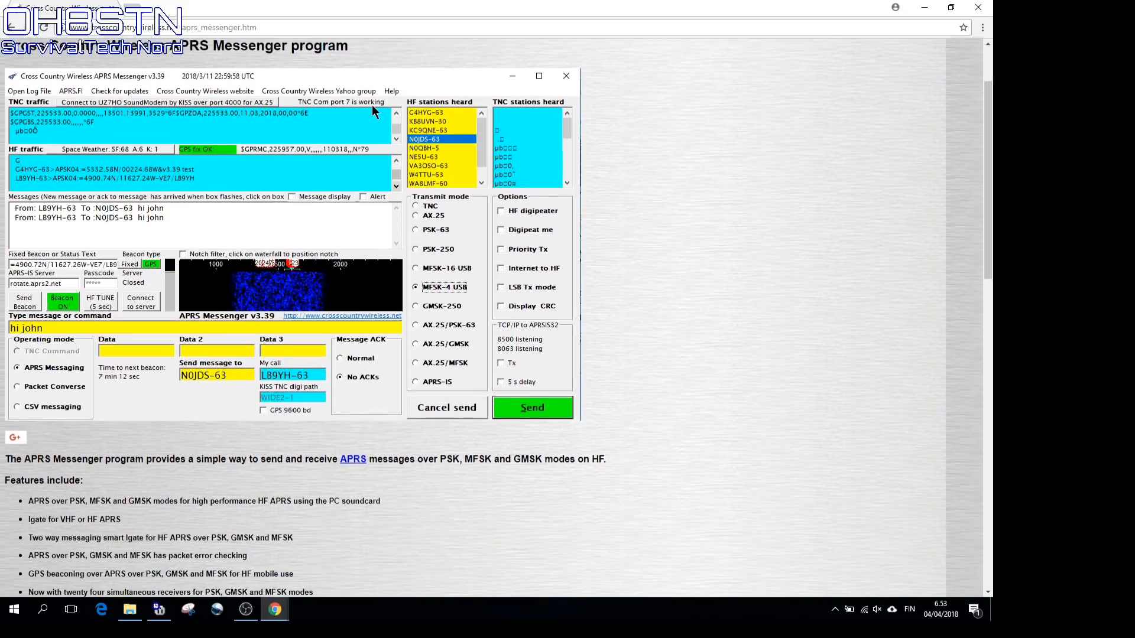
scroll(372, 112, "down", 3)
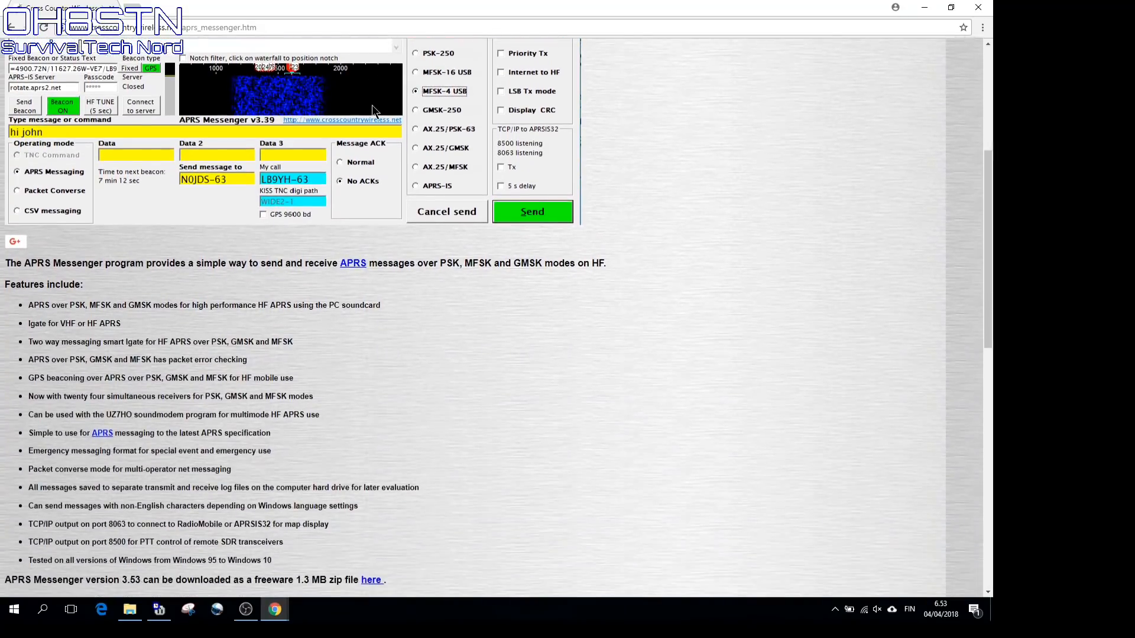
scroll(372, 110, "down", 1)
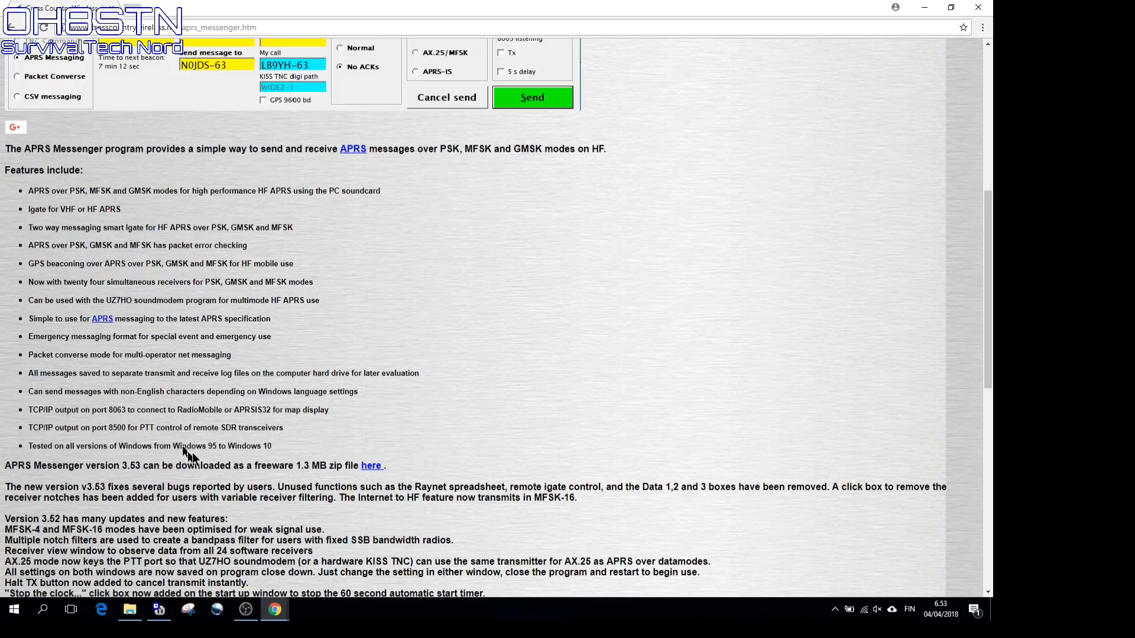
Download the APRS Messenger v3.53 zip and show it in the Downloads folder
left_click(372, 466)
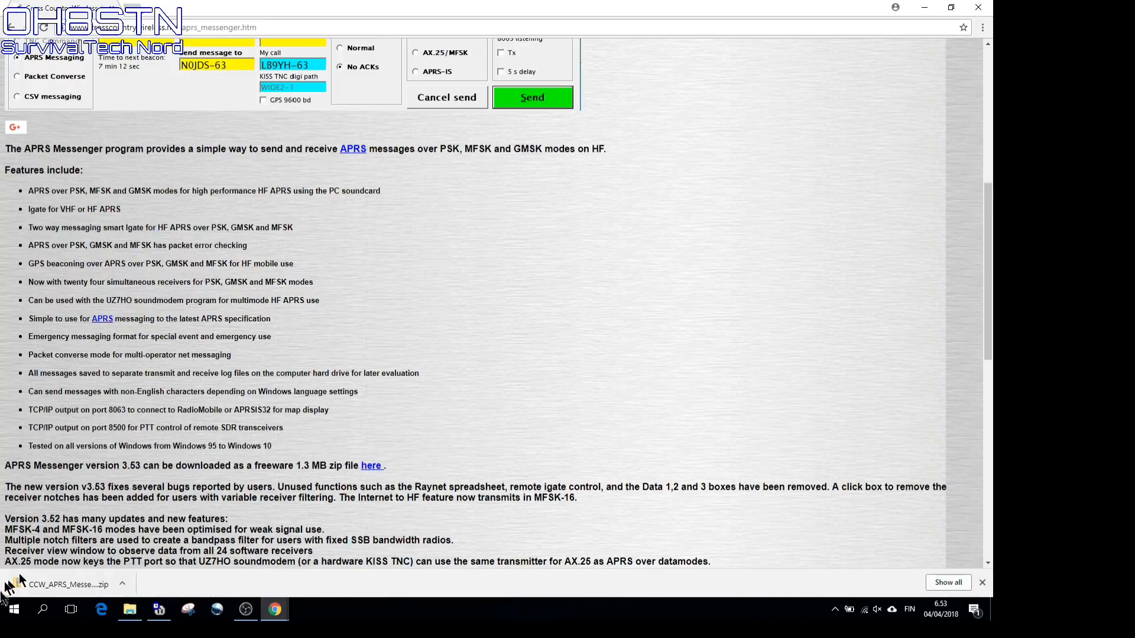
right_click(70, 587)
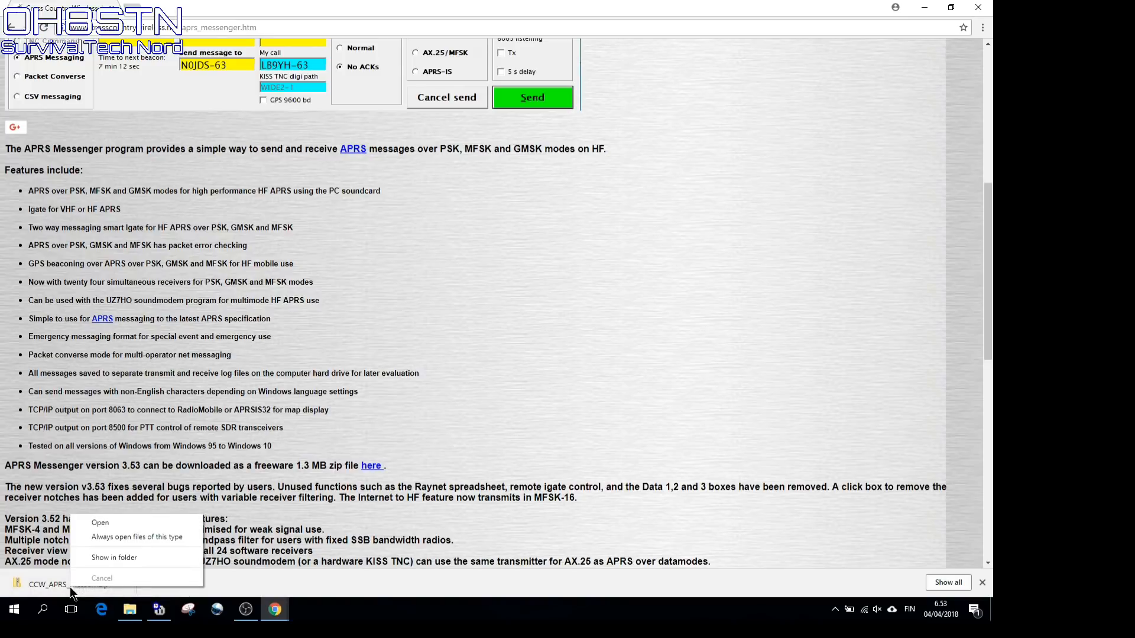
left_click(110, 559)
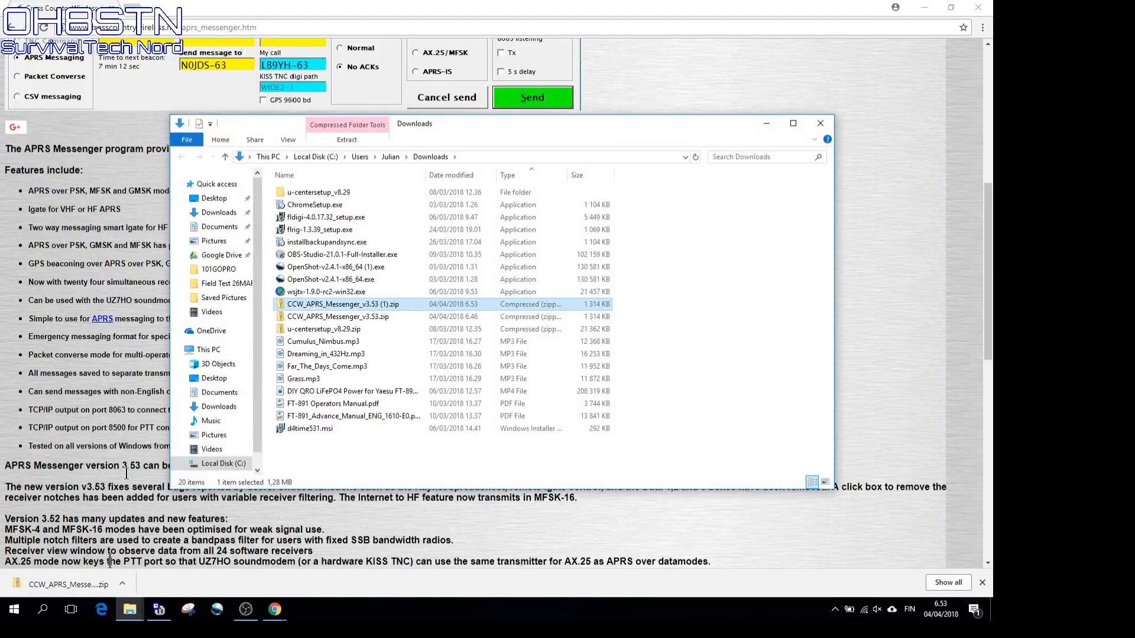
Extract the CCW_APRS_Messenger zip into its suggested folder in Downloads
right_click(389, 313)
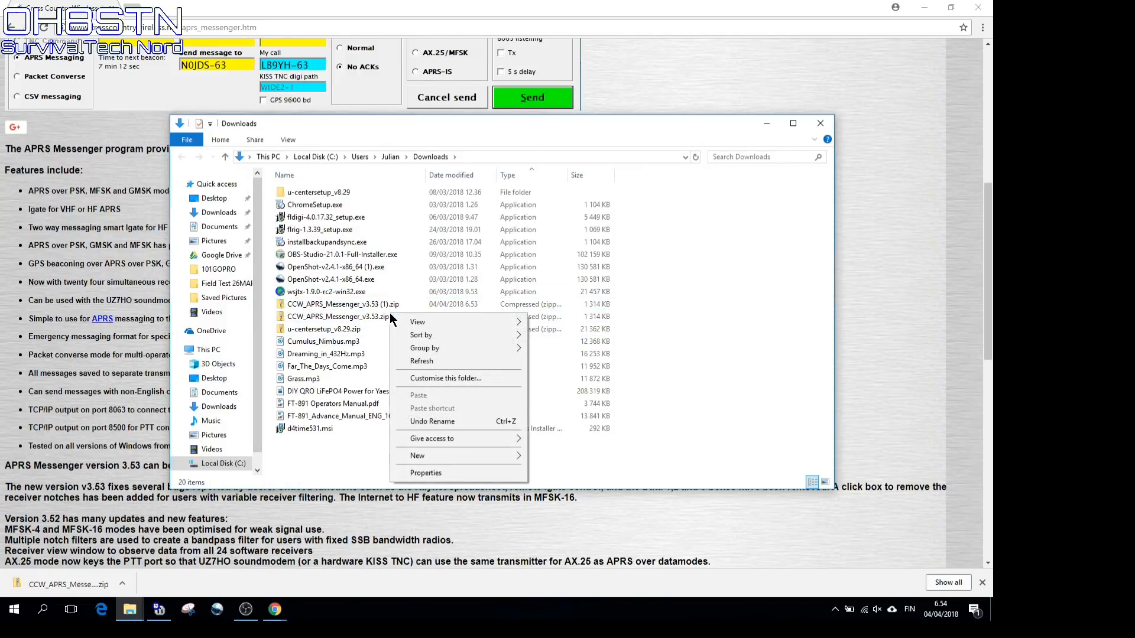
right_click(369, 317)
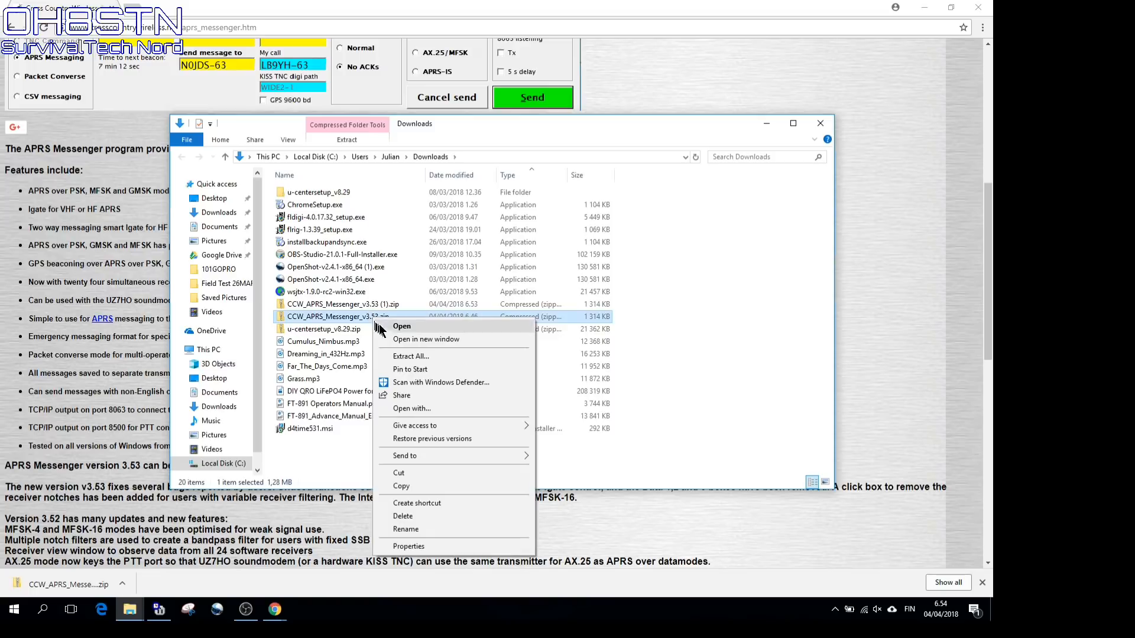
left_click(412, 355)
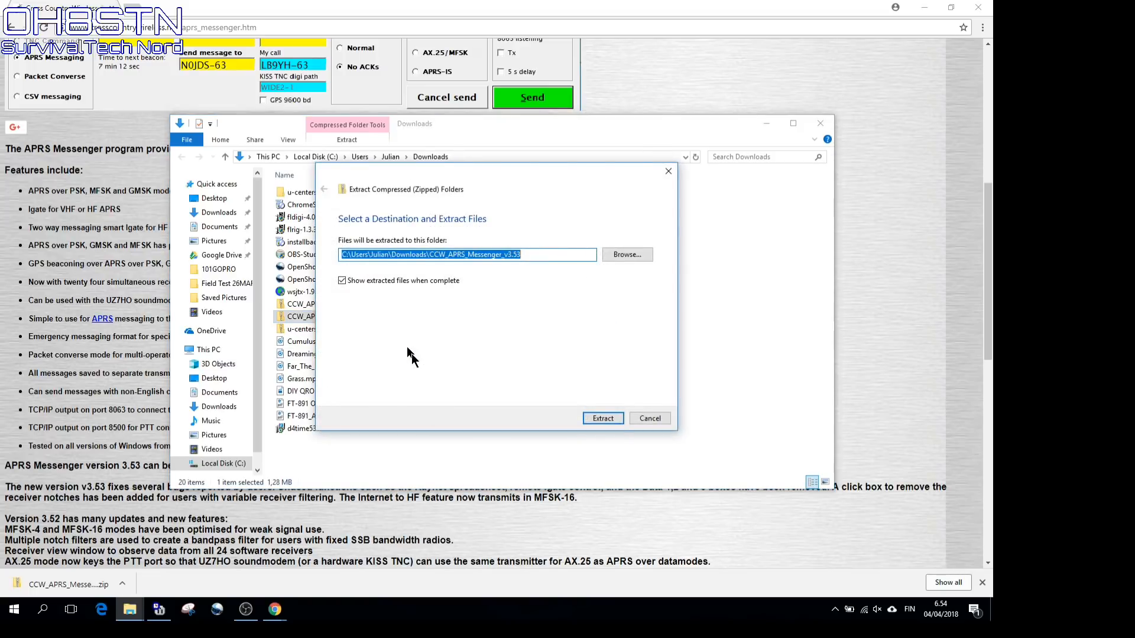
left_click(544, 259)
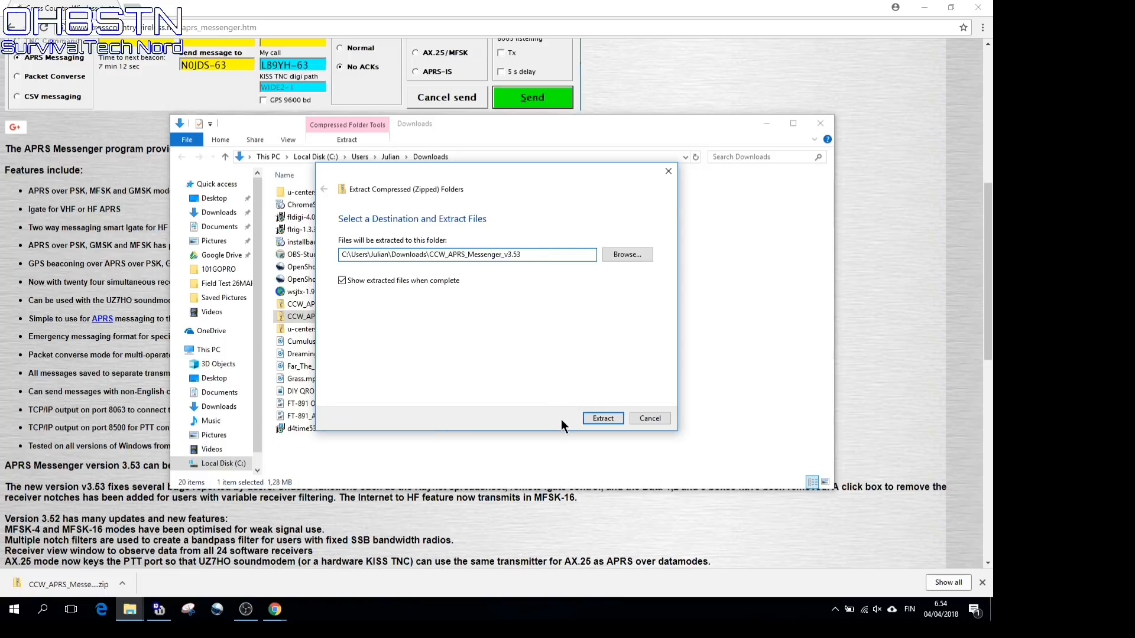
left_click(603, 417)
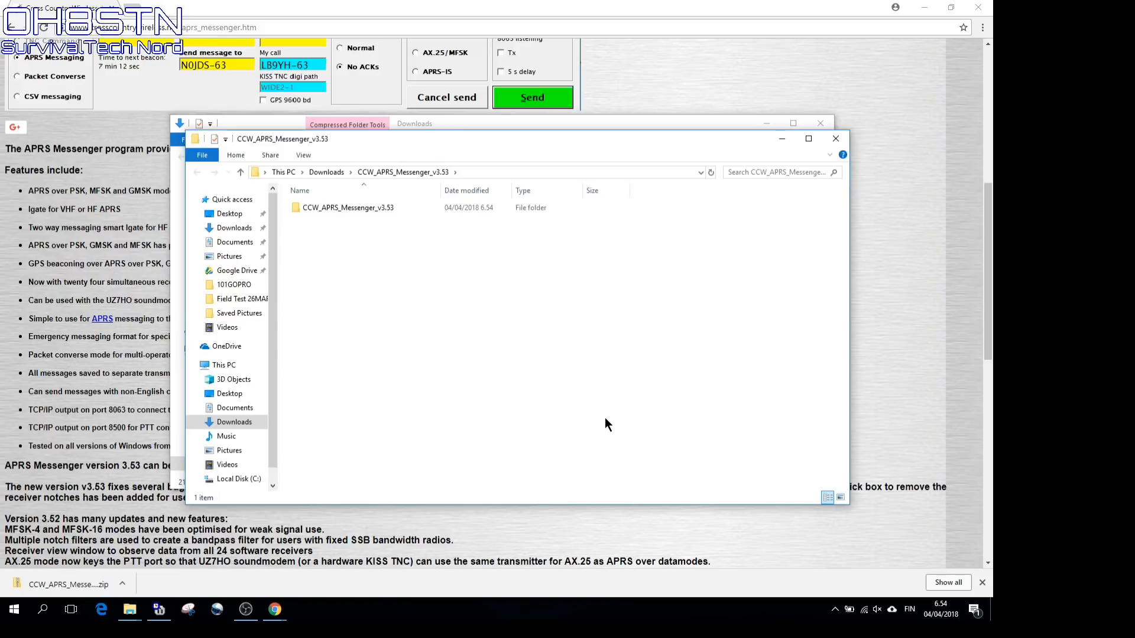
Run aprs_messenger_setup v3.53.exe from the extracted folder, bypassing the SmartScreen warning
double_click(313, 207)
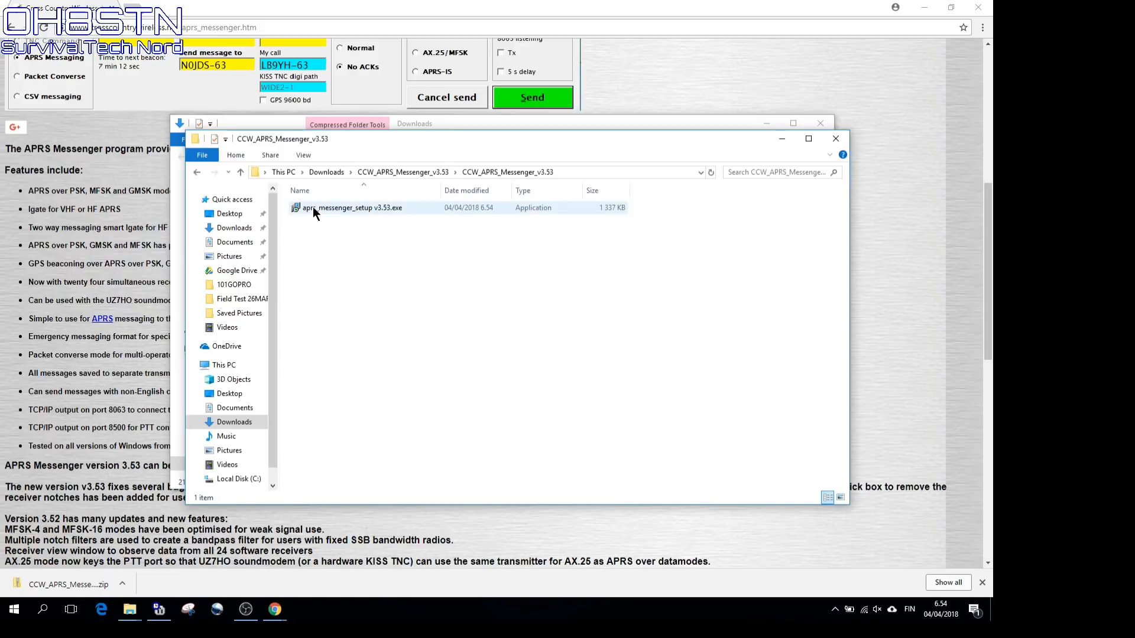
double_click(313, 207)
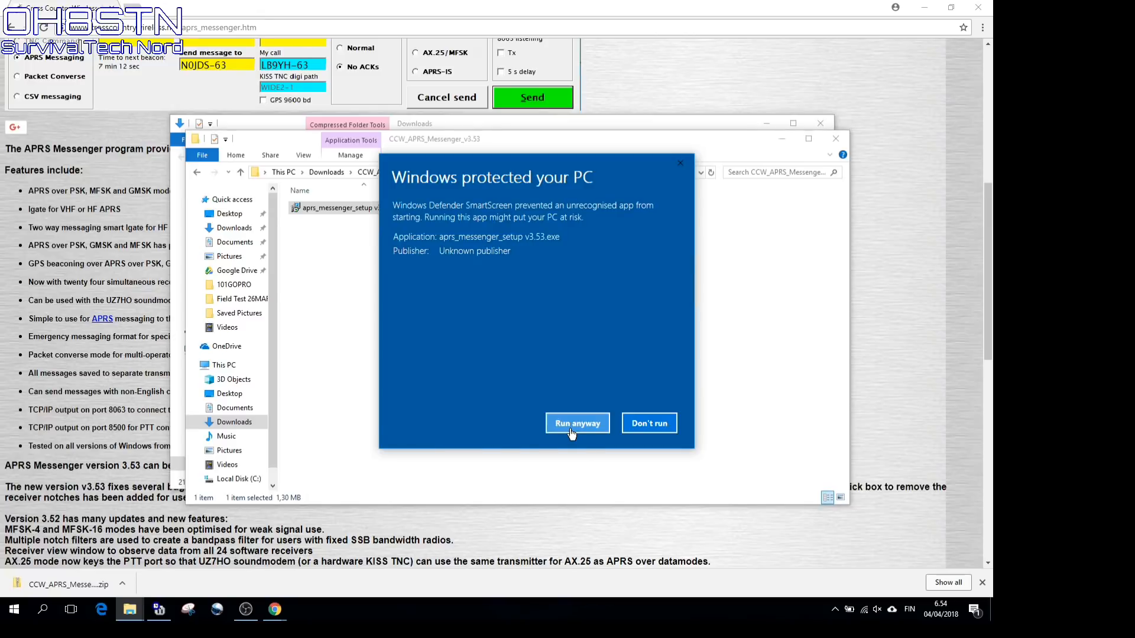
left_click(625, 554)
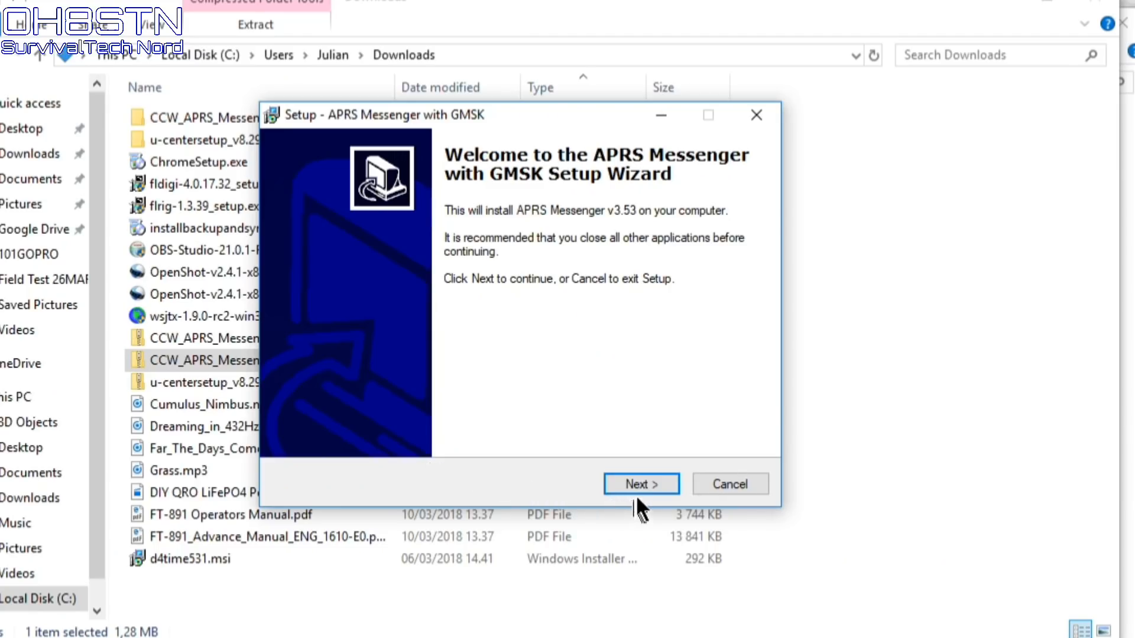
Pass the welcome page, read through the licence and accept the agreement
left_click(640, 484)
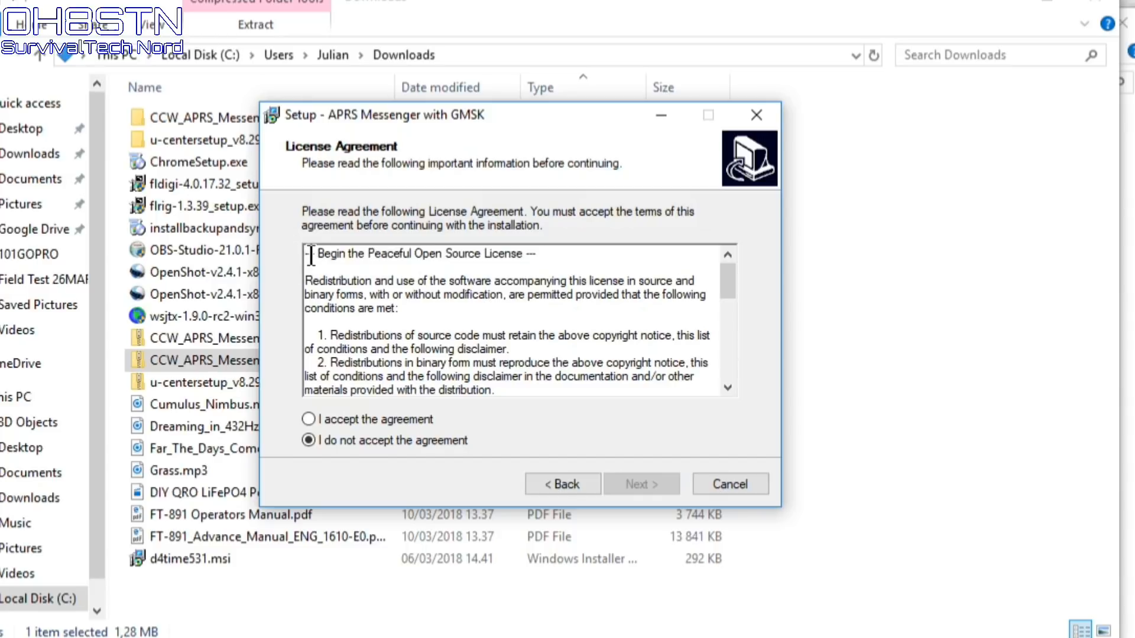
scroll(311, 255, "down", 2)
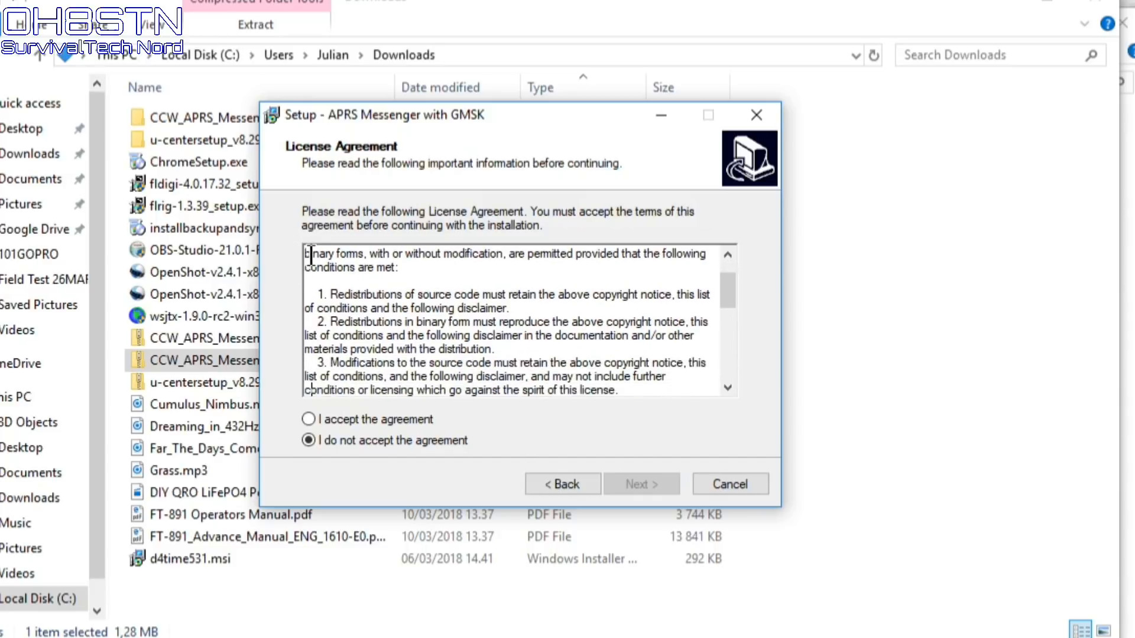
scroll(311, 256, "down", 3)
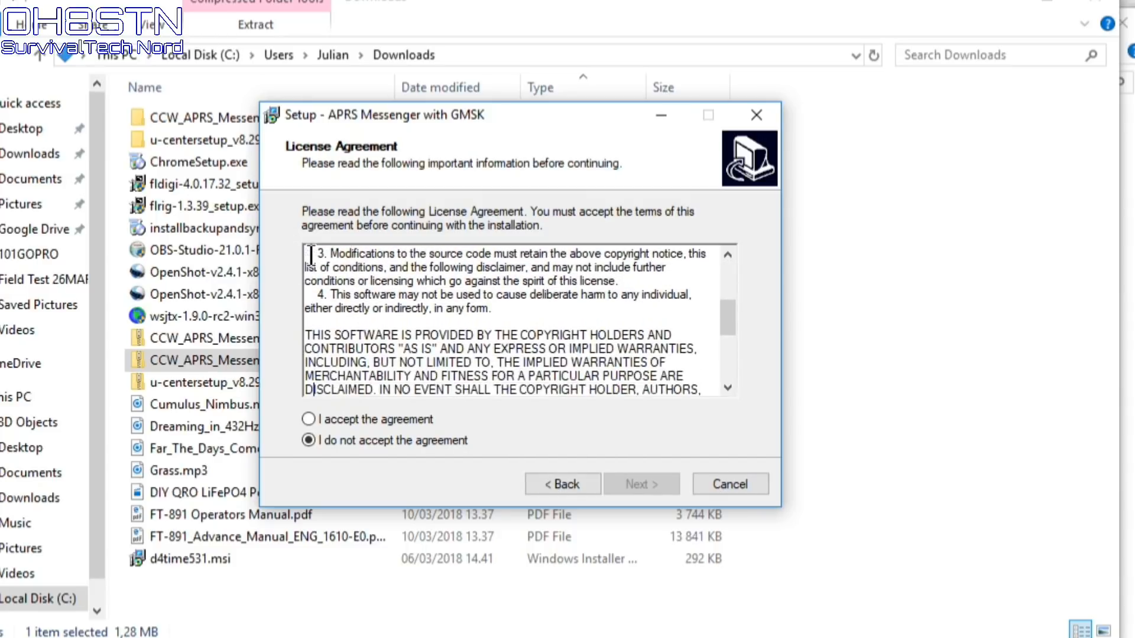
scroll(311, 256, "down", 1)
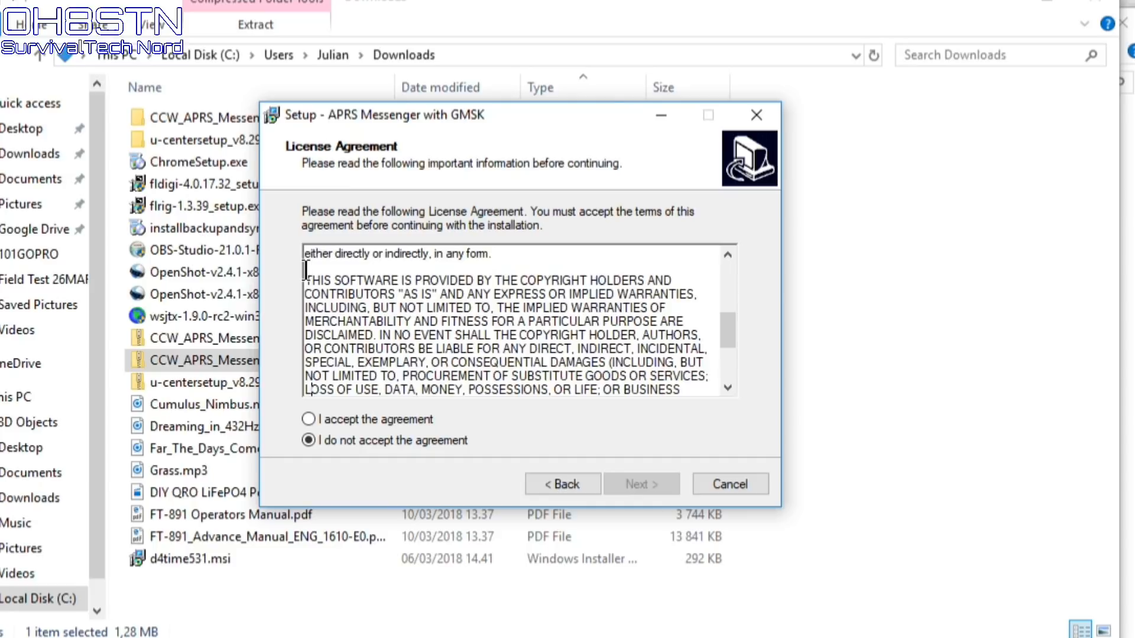
left_click_drag(306, 271, 397, 308)
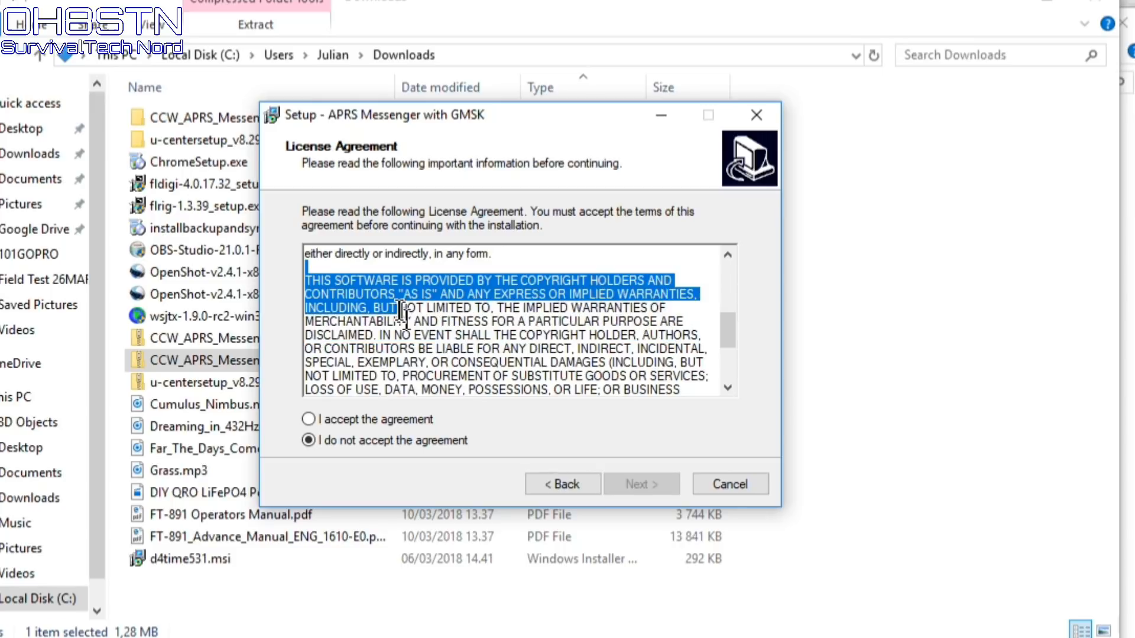
left_click(399, 309)
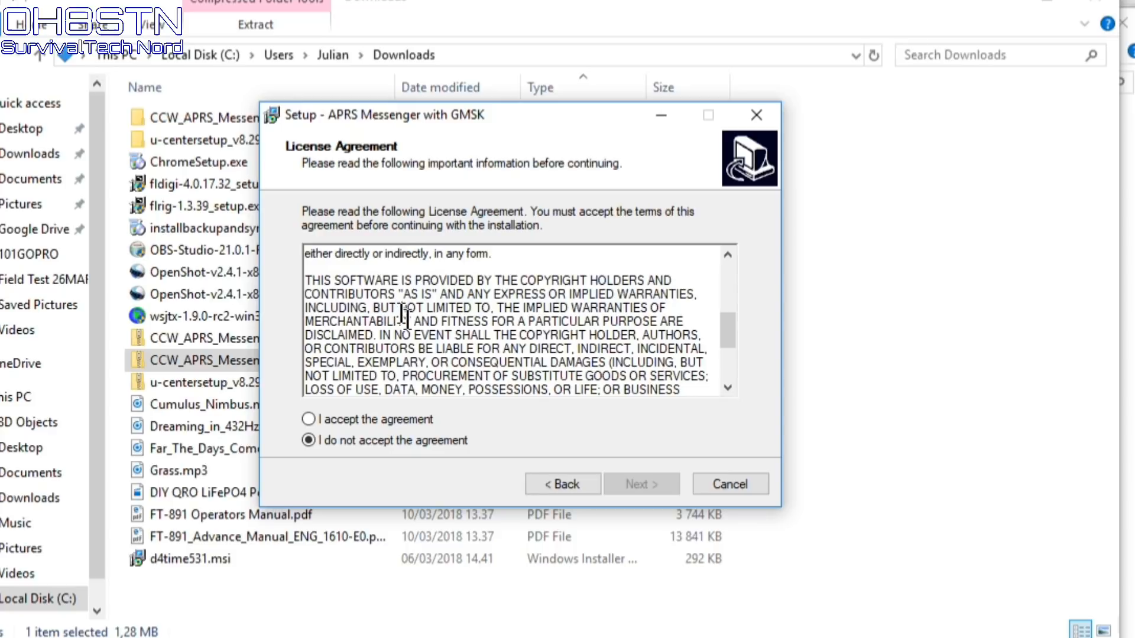
left_click(335, 417)
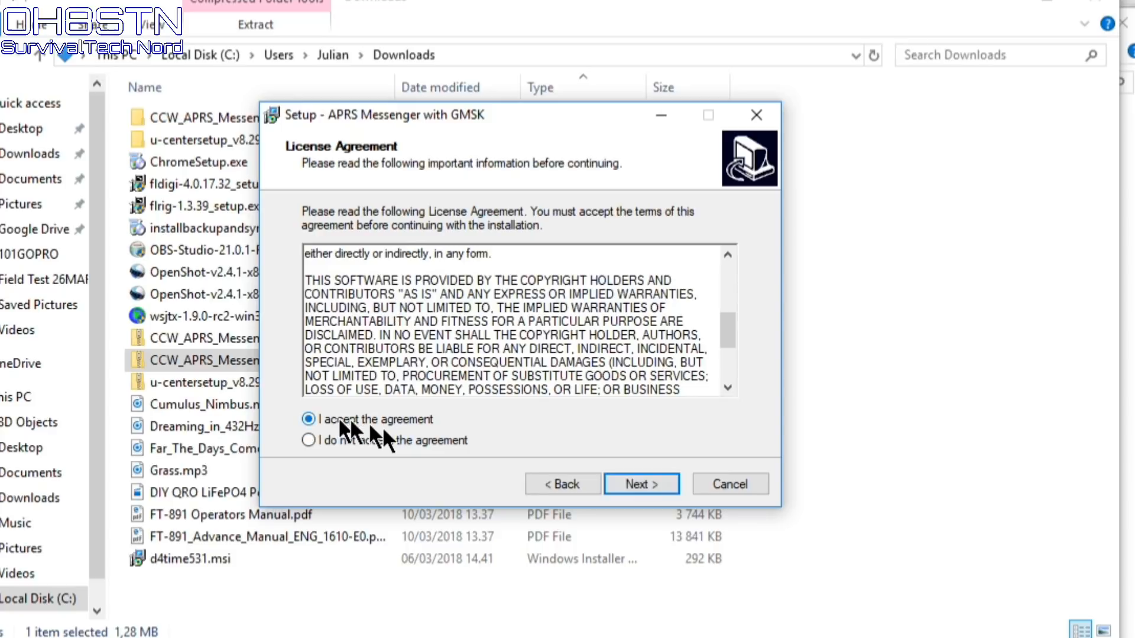
left_click(645, 481)
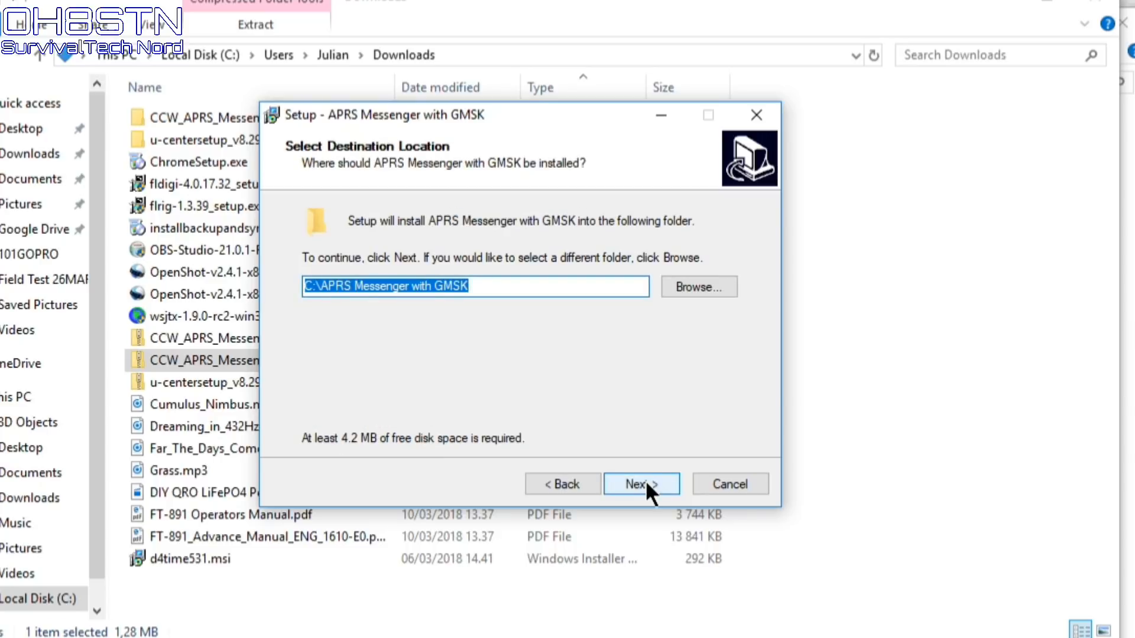
Browse to the Amateur radio folder on C: as the install location
left_click(716, 294)
double_click(411, 222)
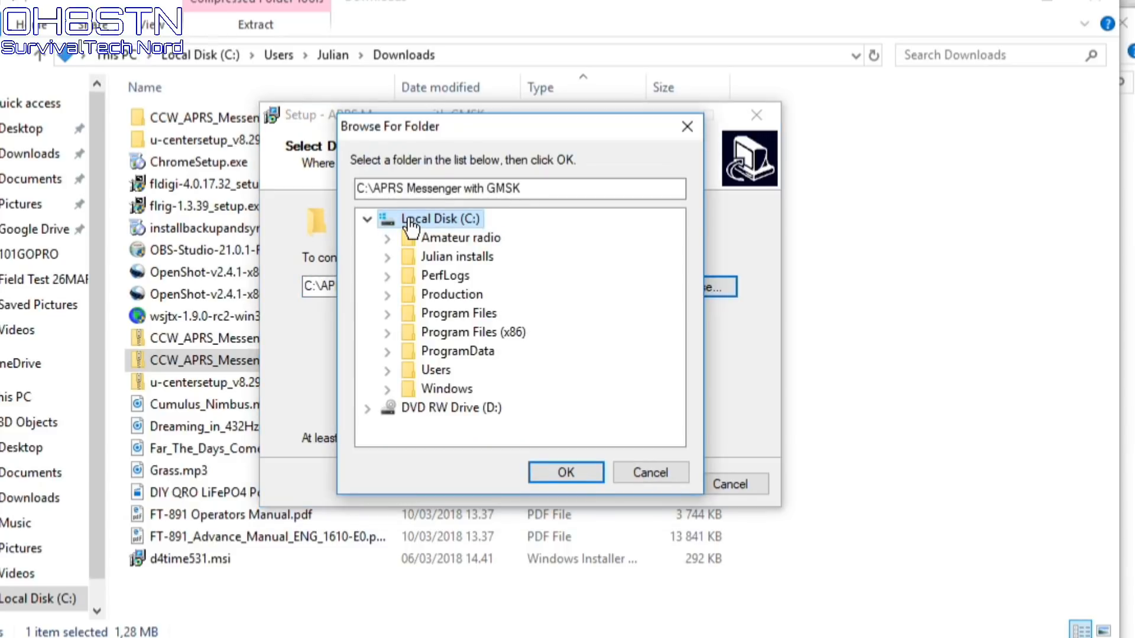
double_click(479, 239)
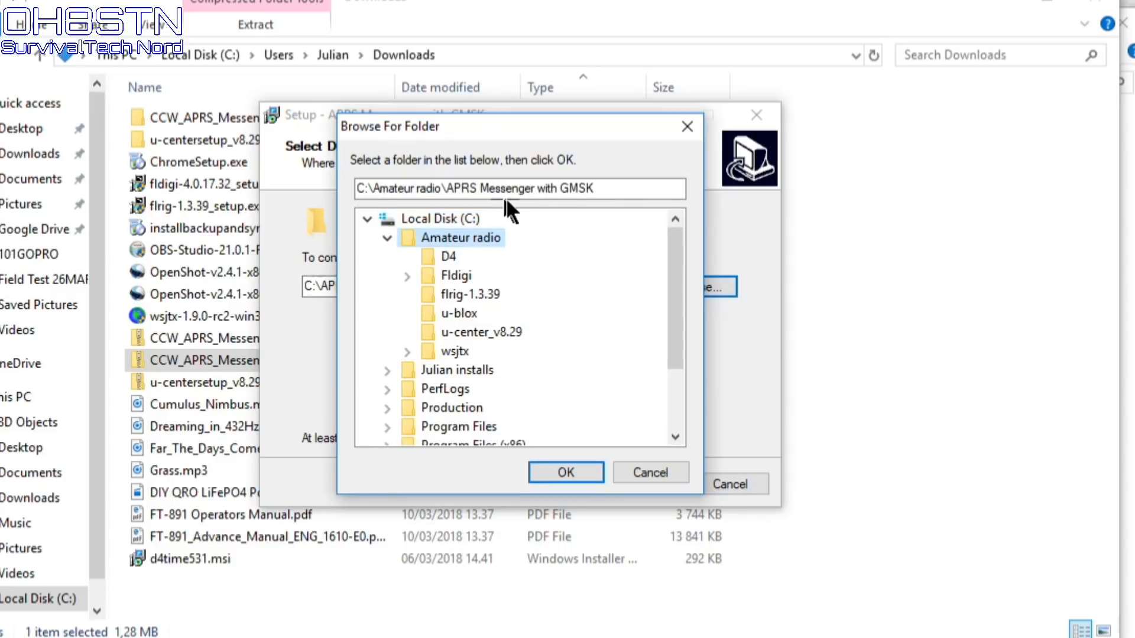
left_click_drag(479, 188, 538, 188)
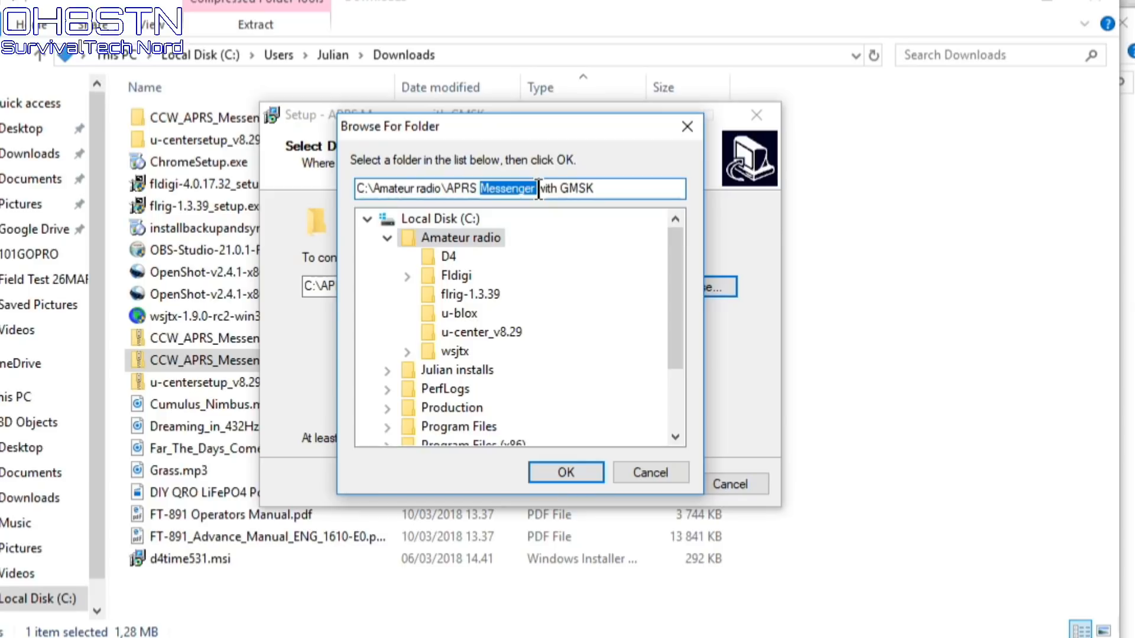
left_click(538, 189)
Edit the install path to C:\Amateur radio\APRS Messenger 353\ and confirm it
key("Home")
key("Delete")
key("Delete")
key("Delete")
key("Delete")
key("Delete")
key("Delete")
key("Delete")
key("Delete")
key("Delete")
key("Delete")
key("Delete")
key("Delete")
key("Delete")
key("Delete")
key("Delete")
key("Delete")
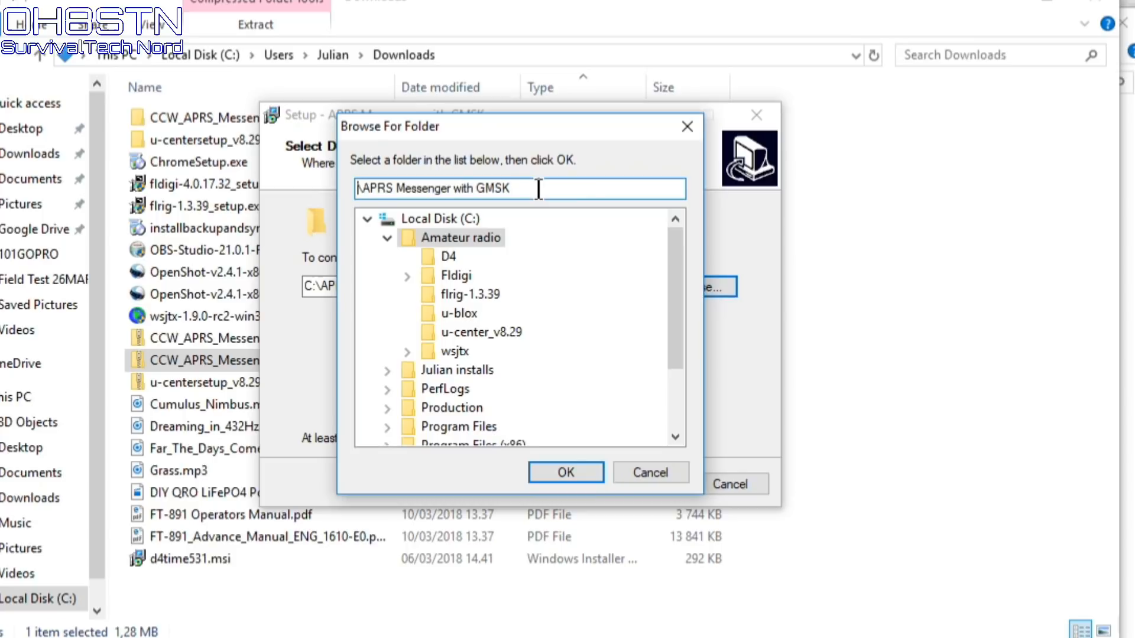
key("ctrl+z")
key("Right")
key("Right")
key("Right")
key("Right")
key("Right")
key("Right")
key("Right")
key("Right")
key("Right")
key("Right")
key("Right")
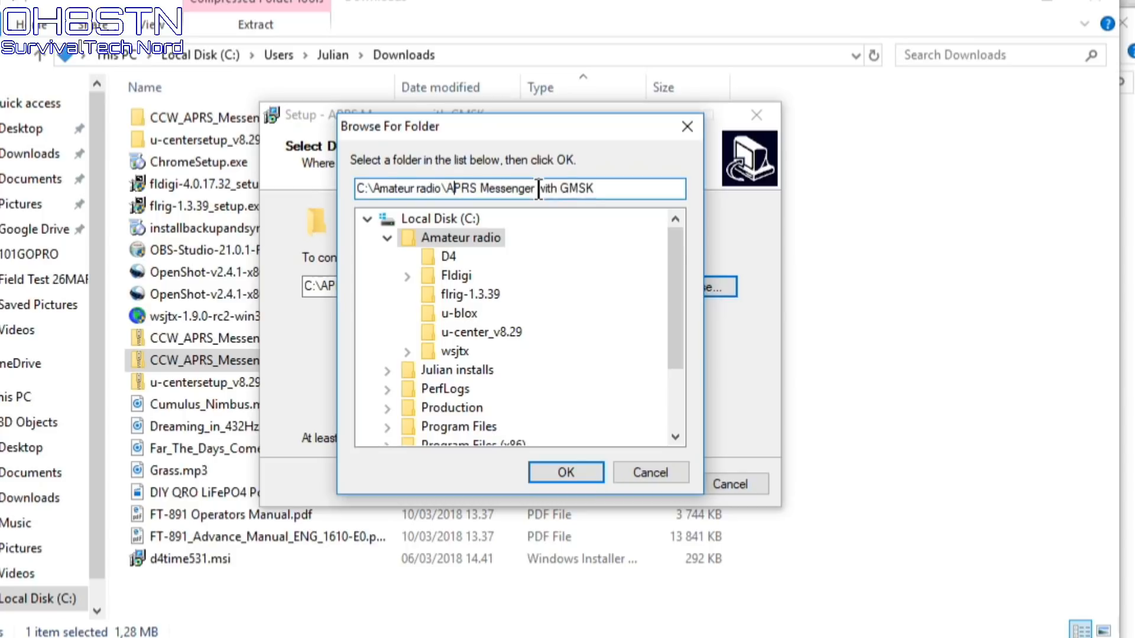
key("Right")
key("Right")
key("Right")
key("Right")
key("Right")
left_click(631, 190)
key("BackSpace")
key("BackSpace")
key("BackSpace")
key("BackSpace")
key("BackSpace")
key("BackSpace")
key("BackSpace")
key("BackSpace")
key("BackSpace")
type("353\\")
left_click(564, 472)
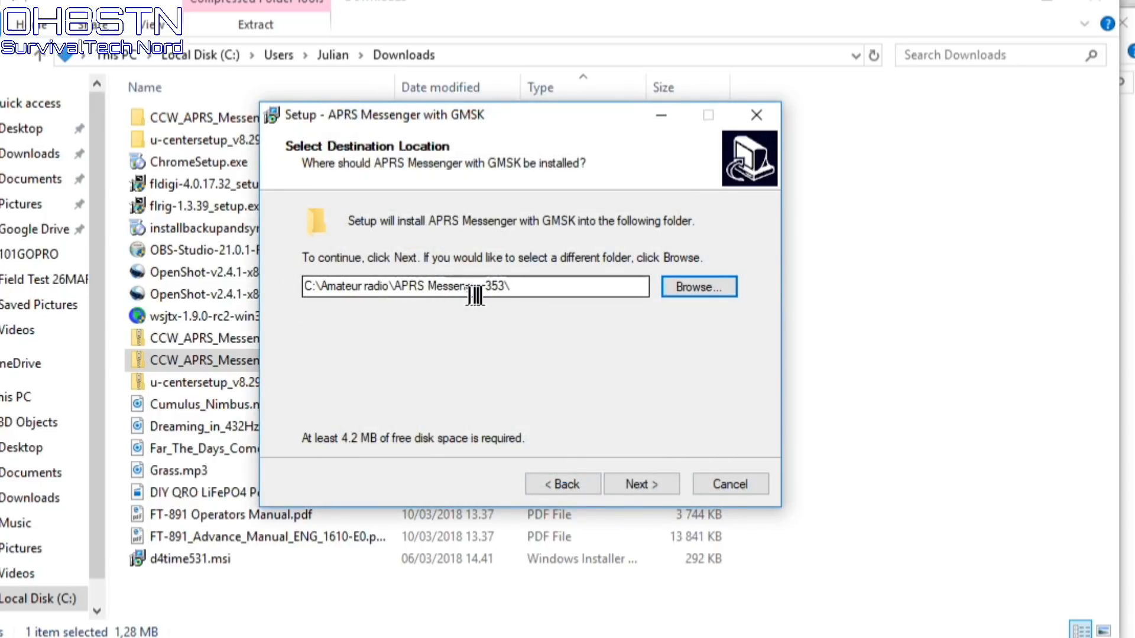
left_click(643, 480)
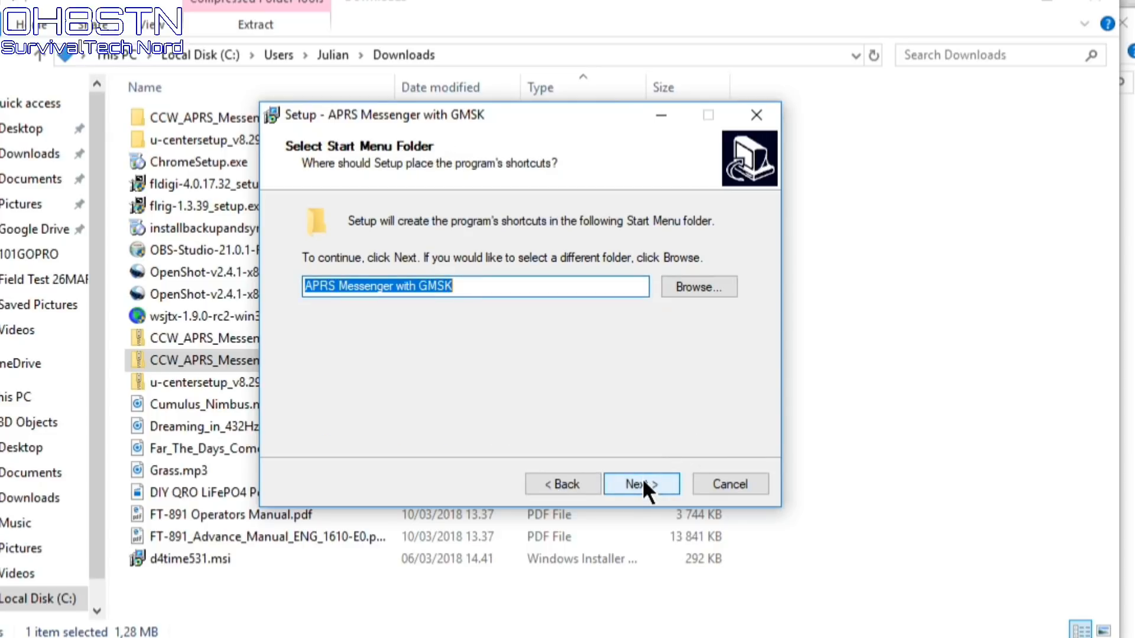
Name the Start Menu folder 'APRS Messenger 3.53'
left_click(643, 480)
key("BackSpace")
key("BackSpace")
key("BackSpace")
key("BackSpace")
key("BackSpace")
key("BackSpace")
key("BackSpace")
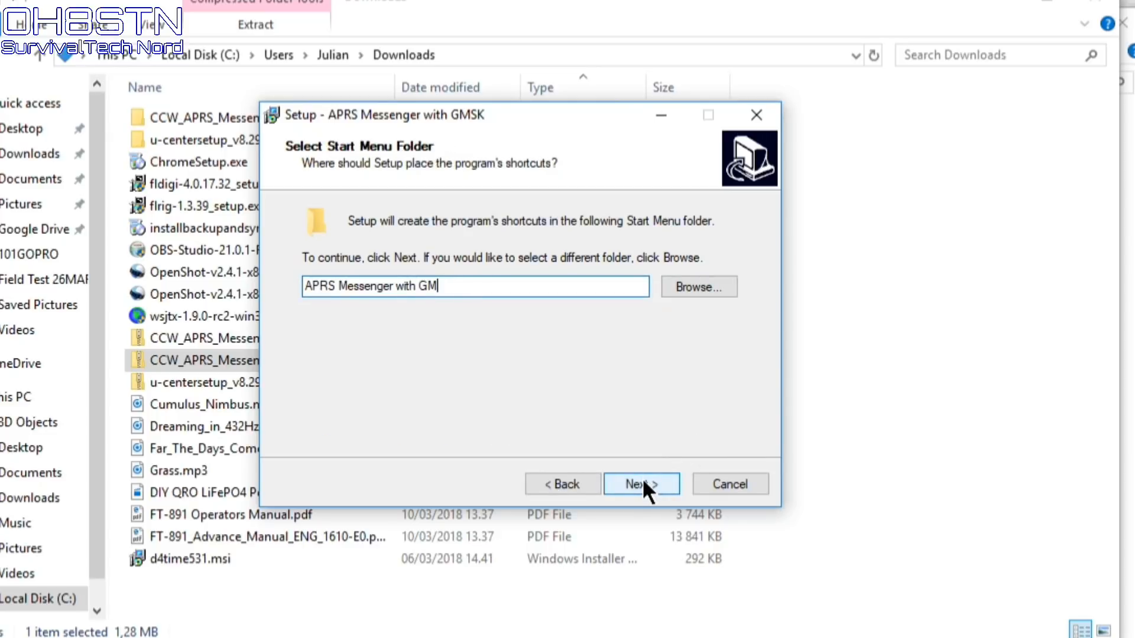
key("BackSpace")
key("BackSpace")
key("BackSpace")
type("3.53")
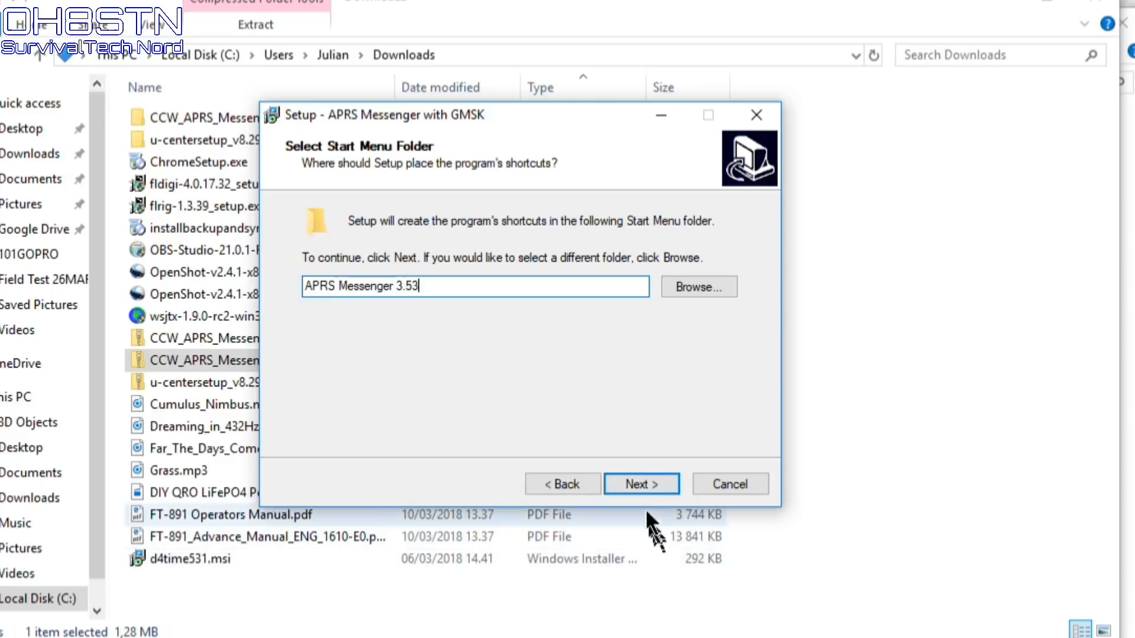
left_click(639, 482)
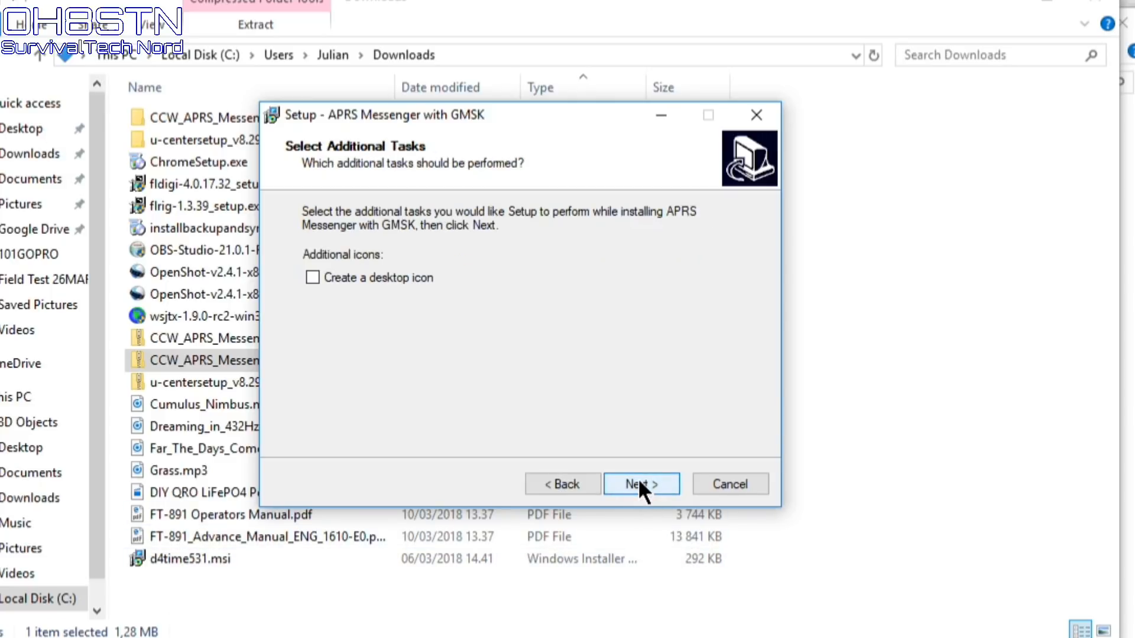
Install with a desktop icon, skip launching afterwards, and close the Downloads window
left_click(374, 273)
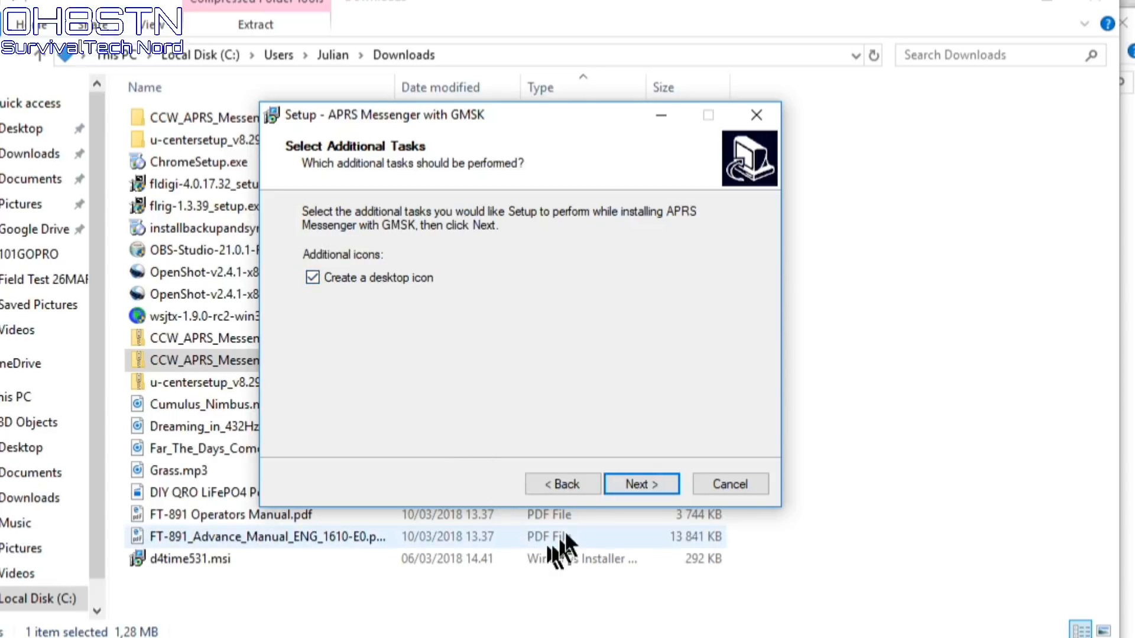
left_click(635, 488)
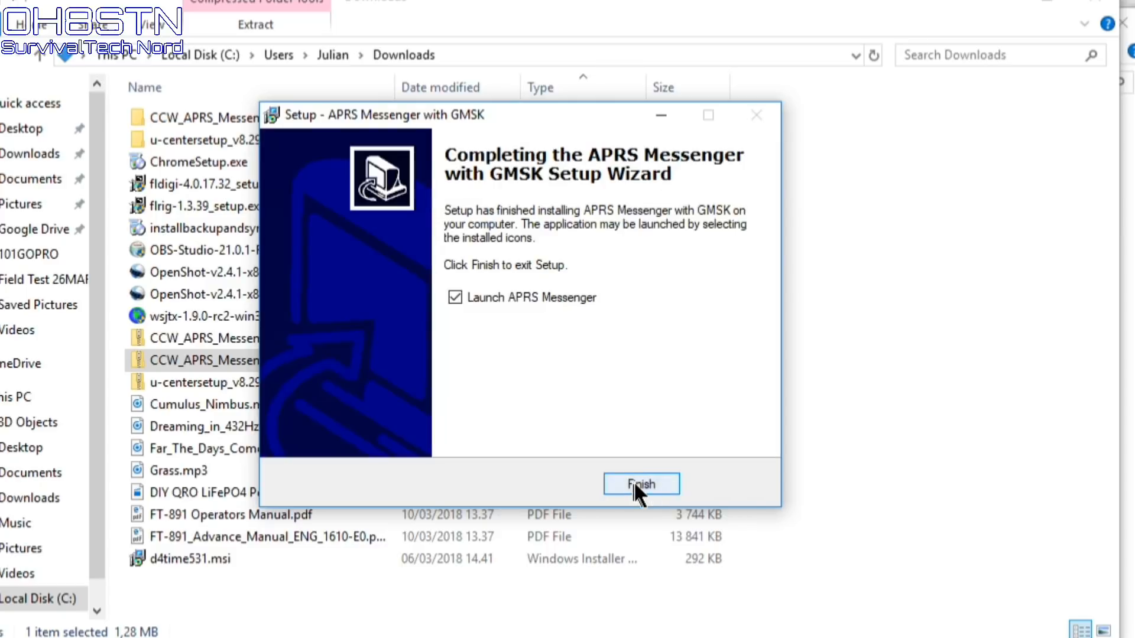
left_click(502, 296)
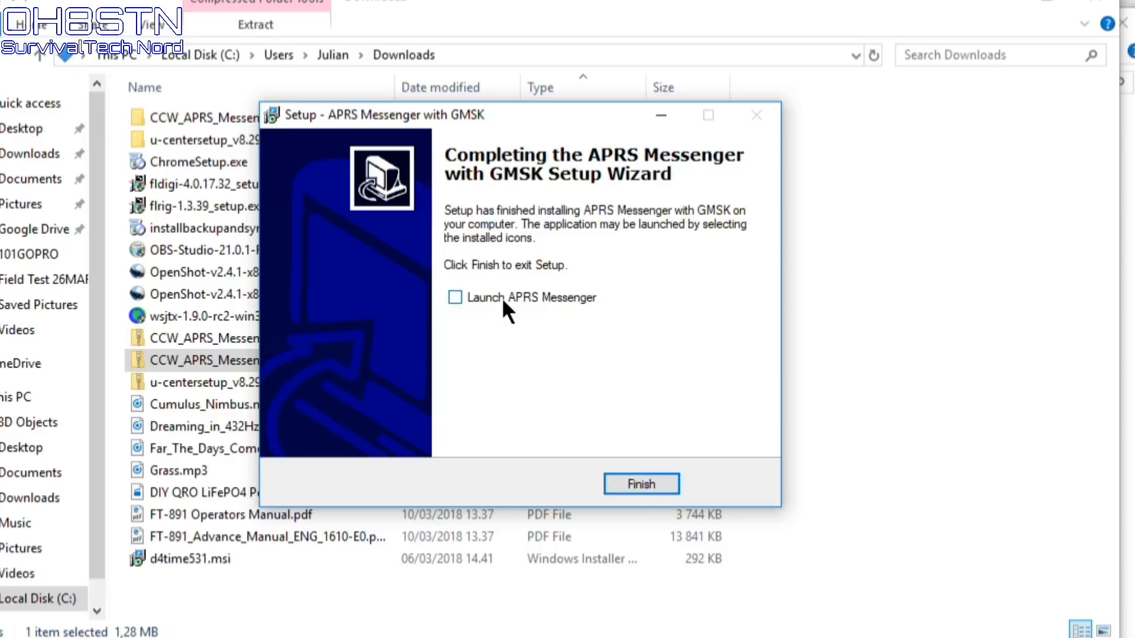
left_click(646, 484)
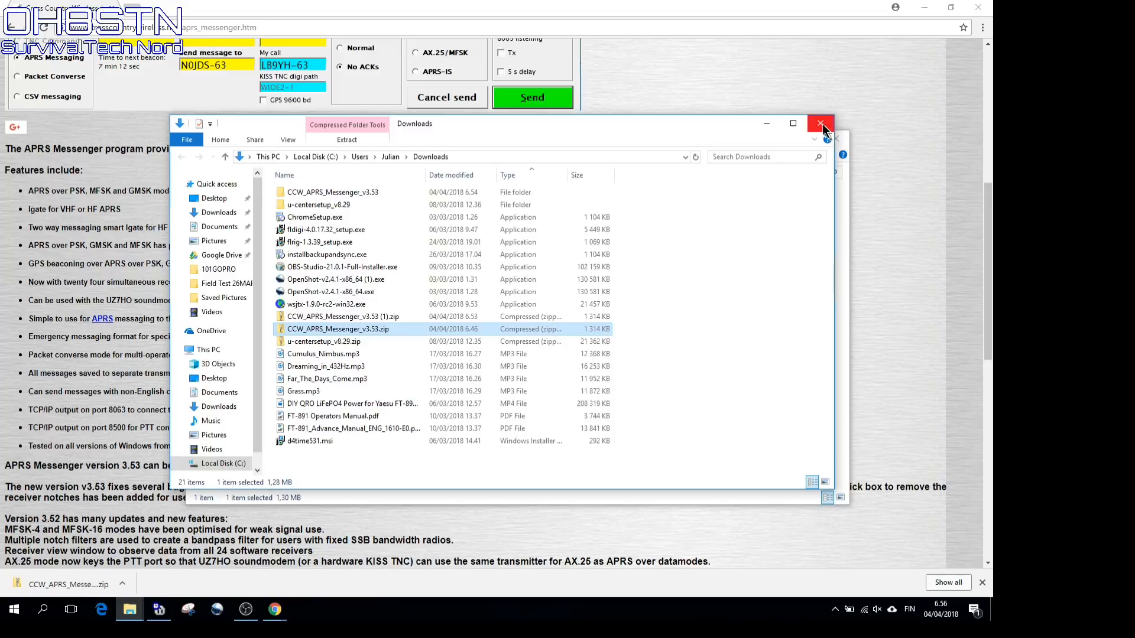
left_click(825, 124)
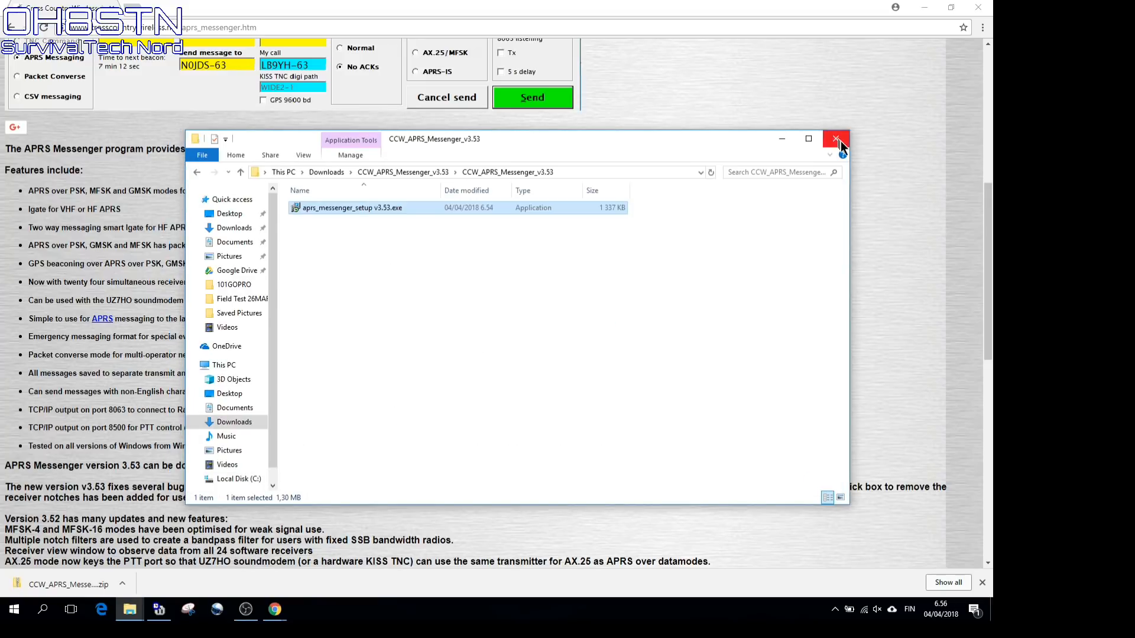
Close the extracted folder, minimize Chrome, centre APRS Messenger and stop its countdown at 52 sec
left_click(836, 140)
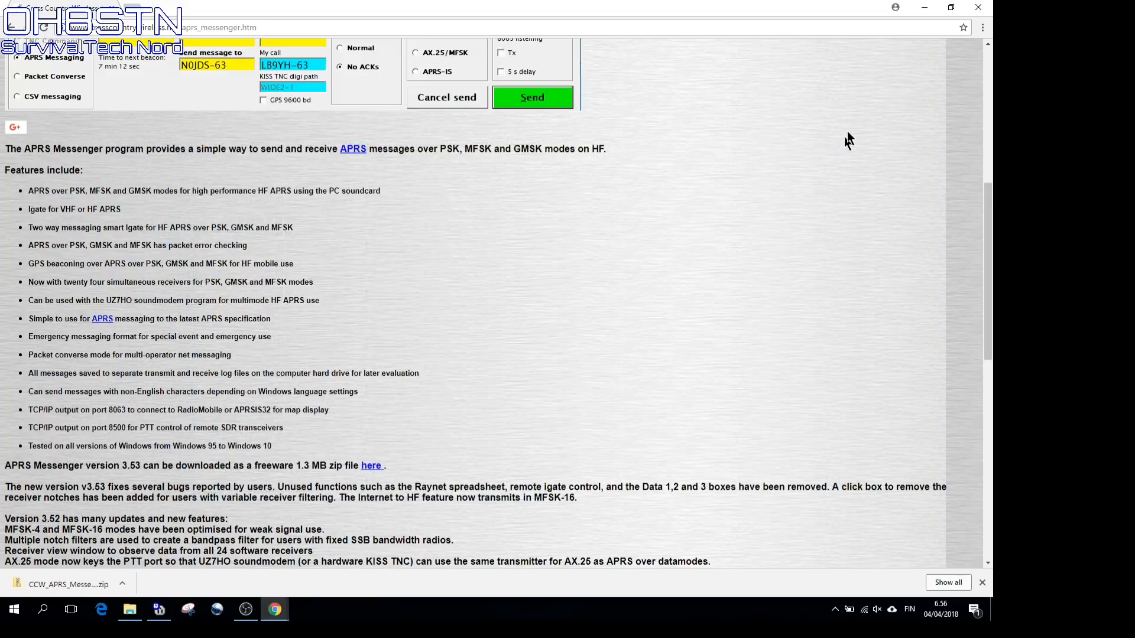
left_click(924, 8)
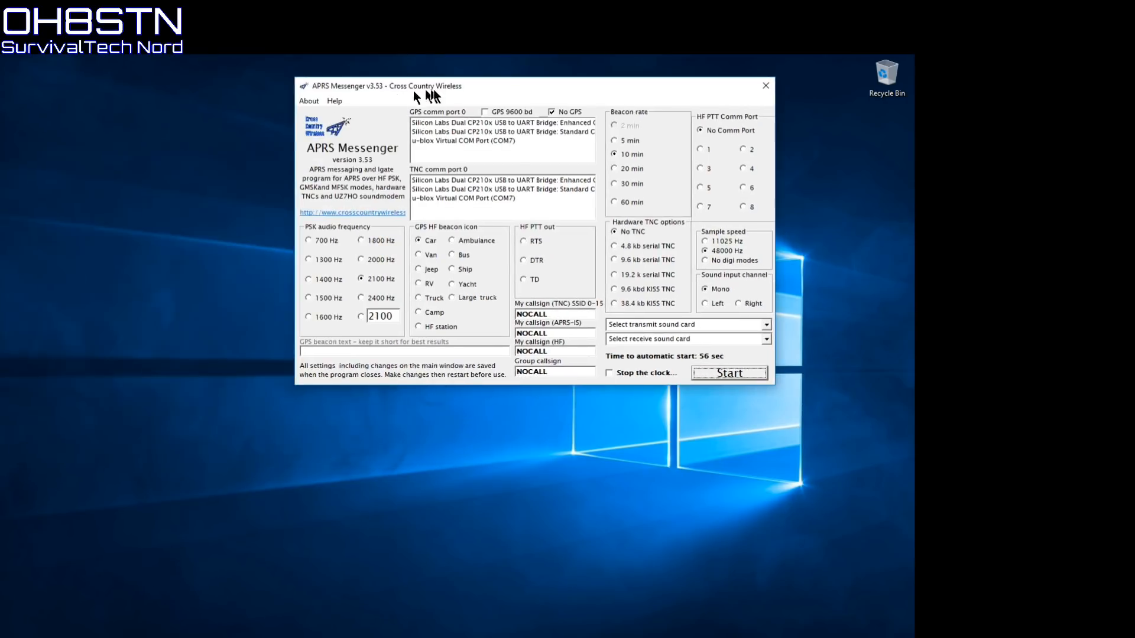
left_click_drag(416, 98, 456, 128)
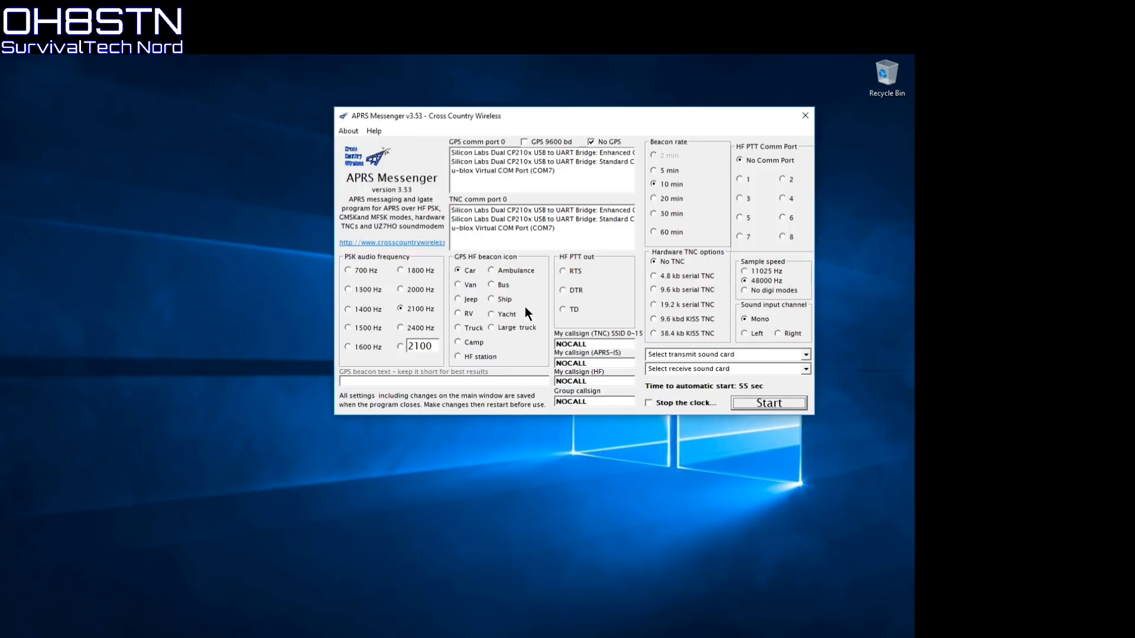
left_click(676, 406)
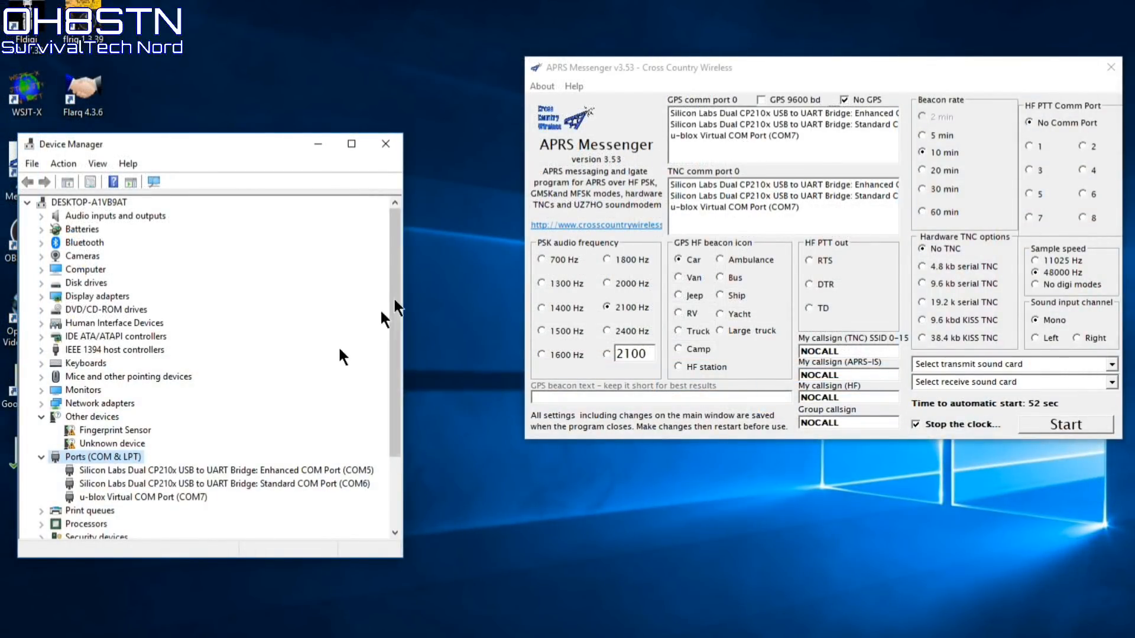
Check Device Manager's Ports list for COM5, COM6 and COM7, then return to APRS Messenger
left_click(395, 535)
left_click(395, 534)
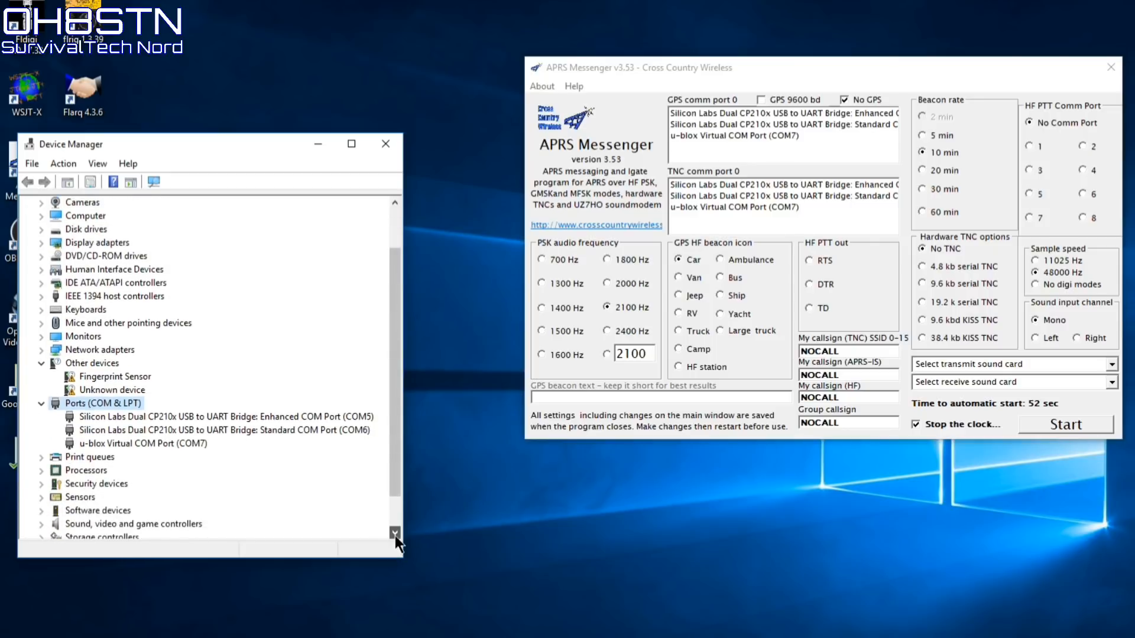
left_click(395, 534)
left_click(395, 534)
left_click(395, 534)
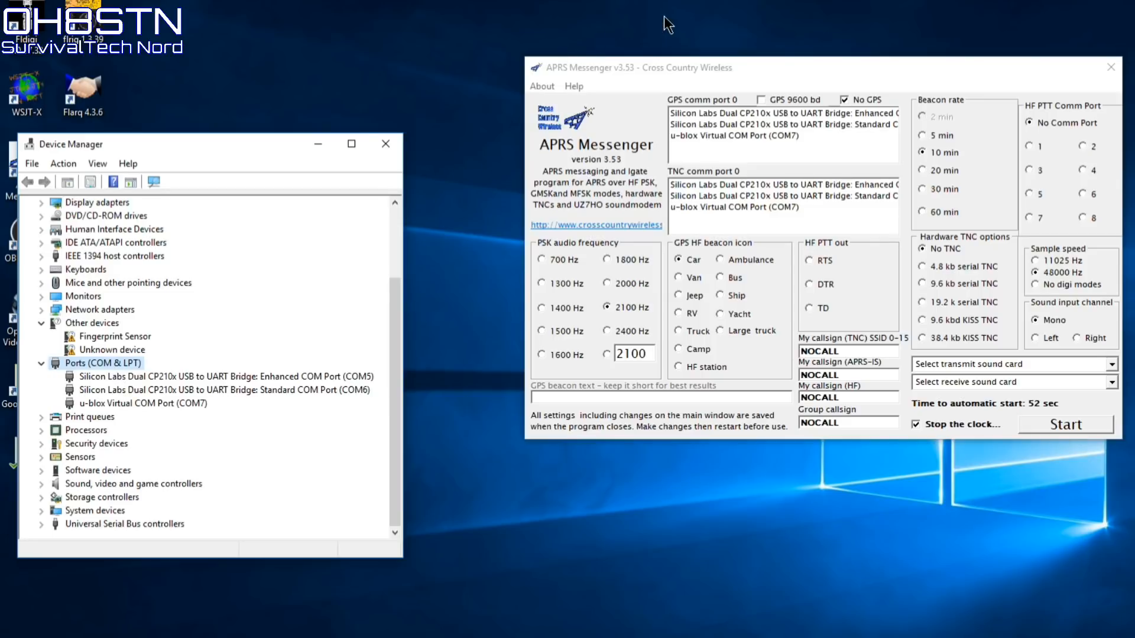
left_click(778, 69)
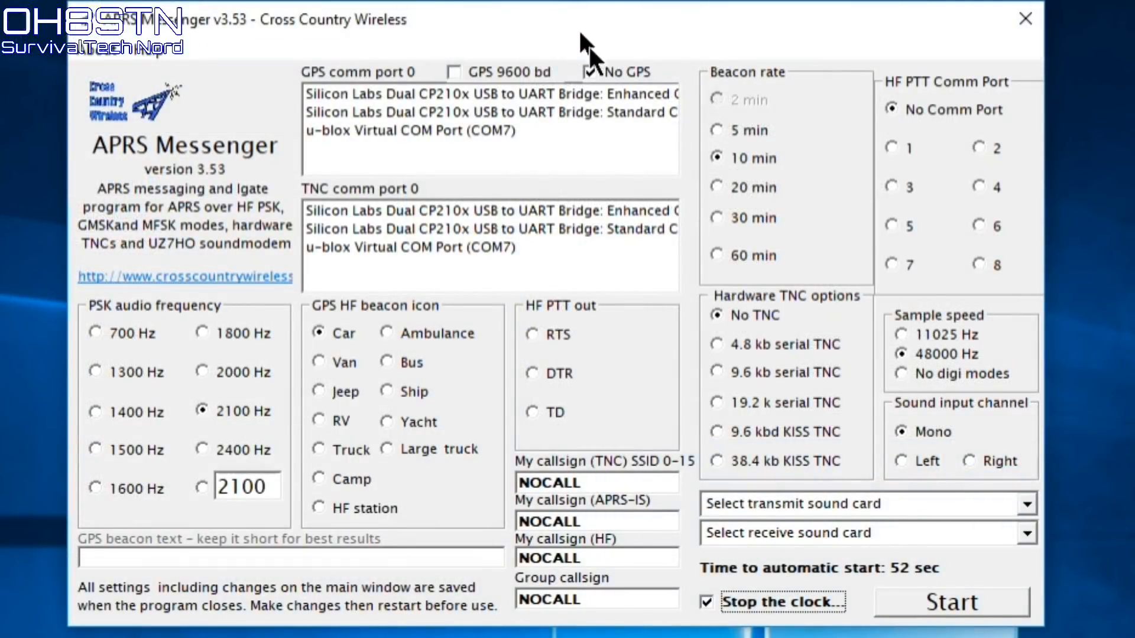
Leave No GPS ticked and choose comm port 5 for HF PTT
left_click(629, 70)
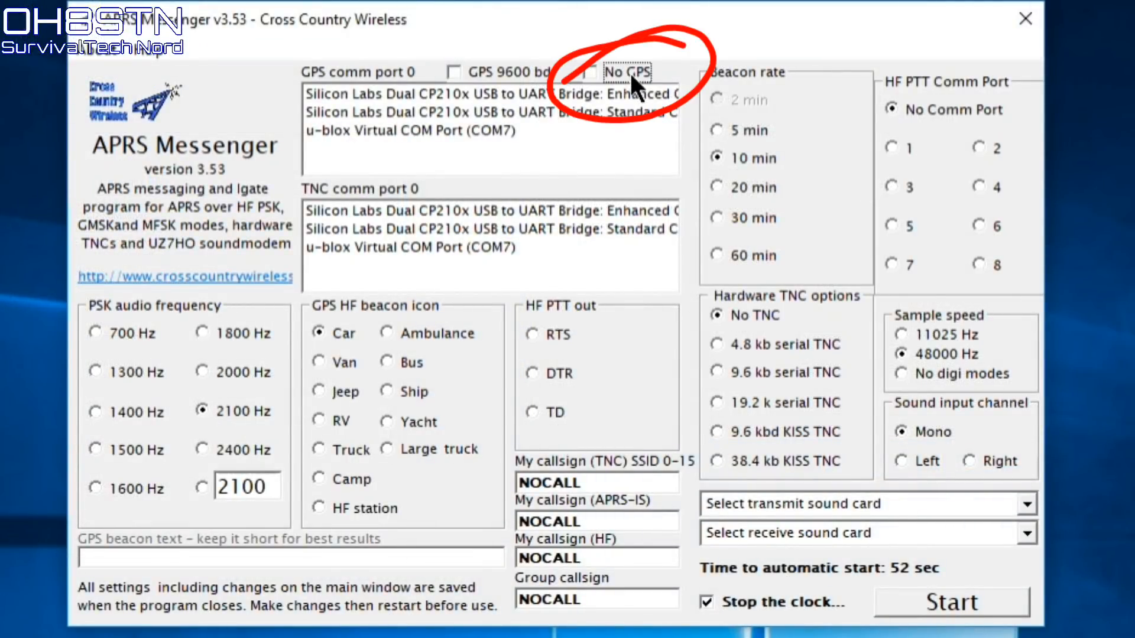
left_click(630, 74)
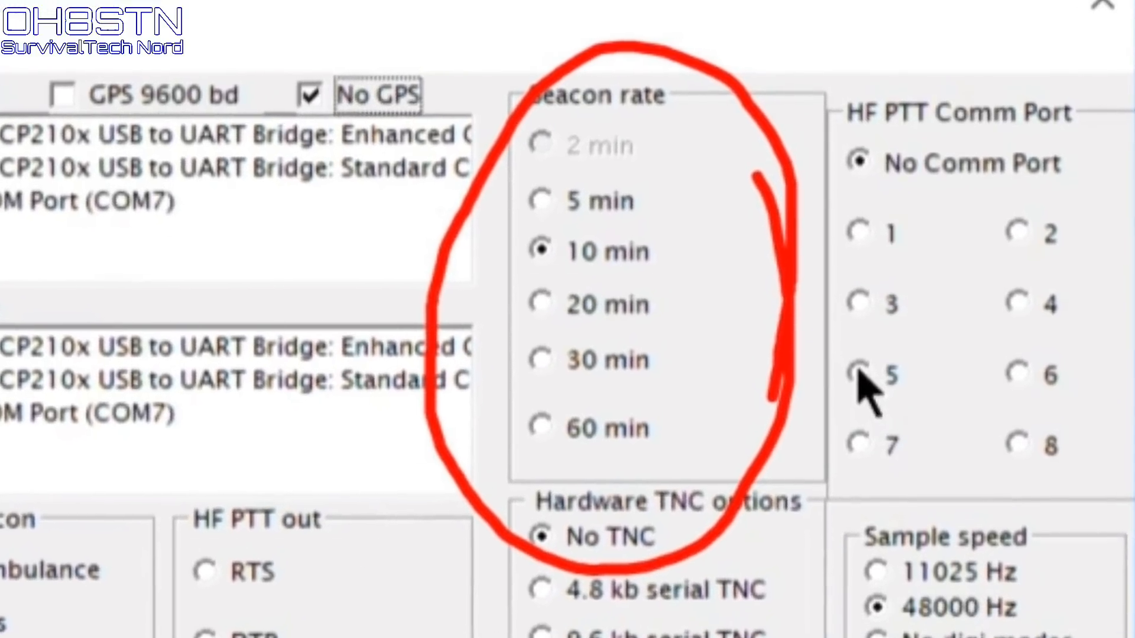
left_click(862, 355)
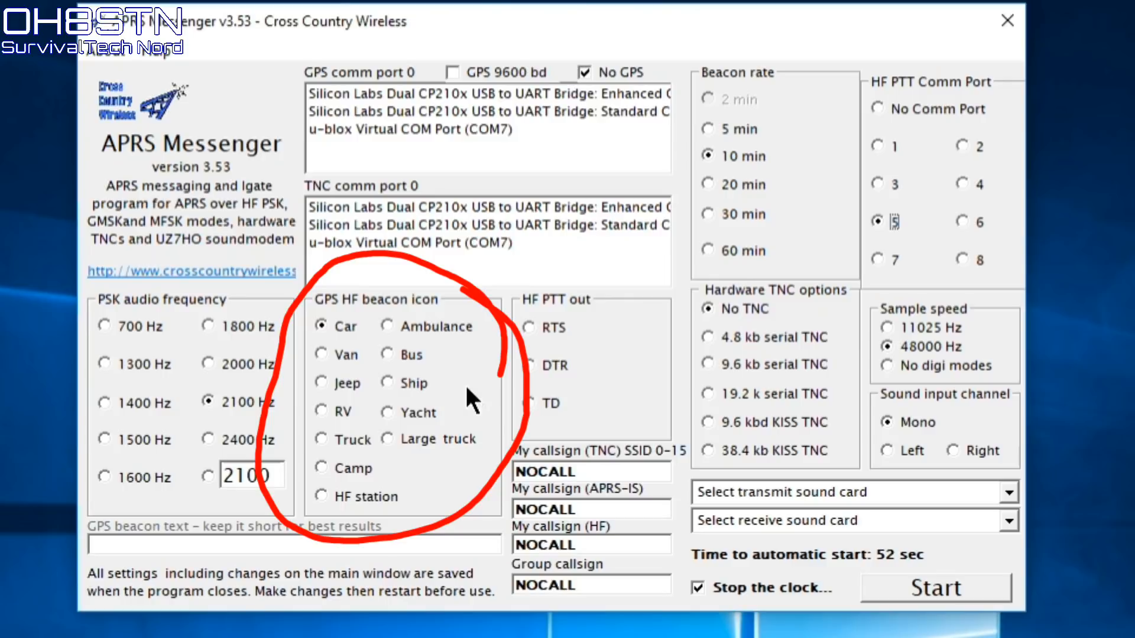
Choose the HF station beacon icon and replace 2100 with a custom 1000 Hz PSK frequency
left_click(331, 494)
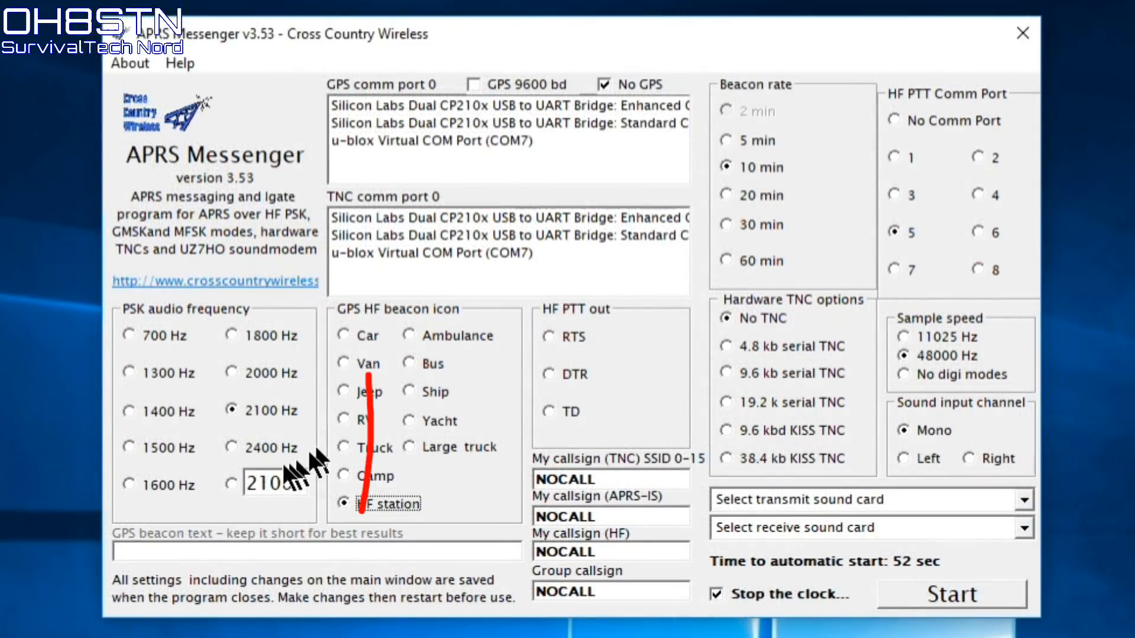
left_click(229, 484)
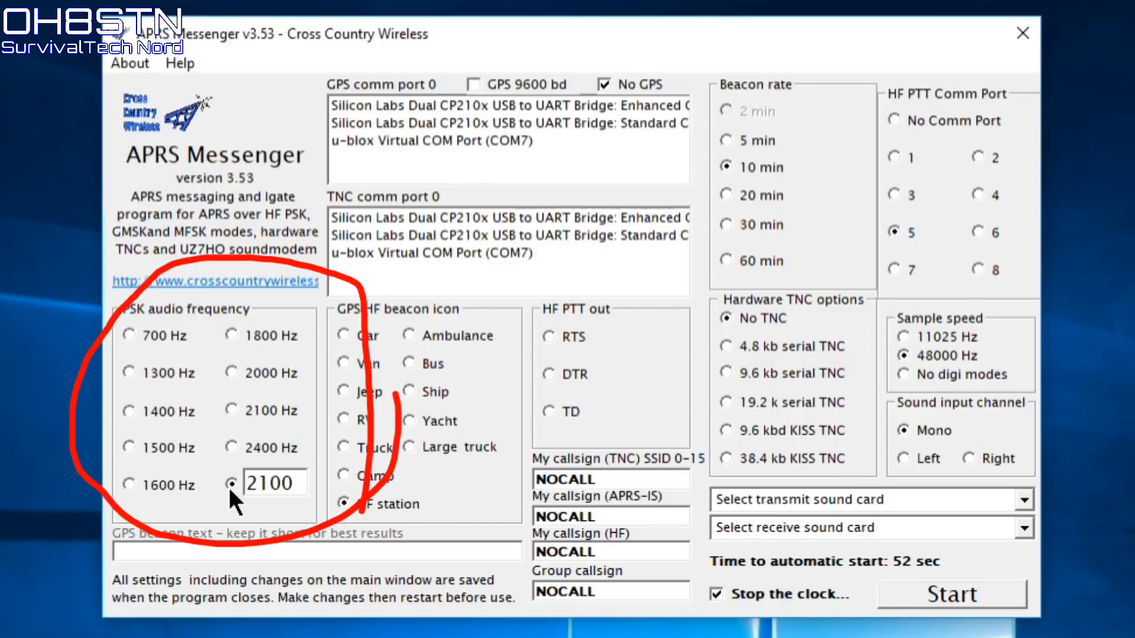
double_click(275, 483)
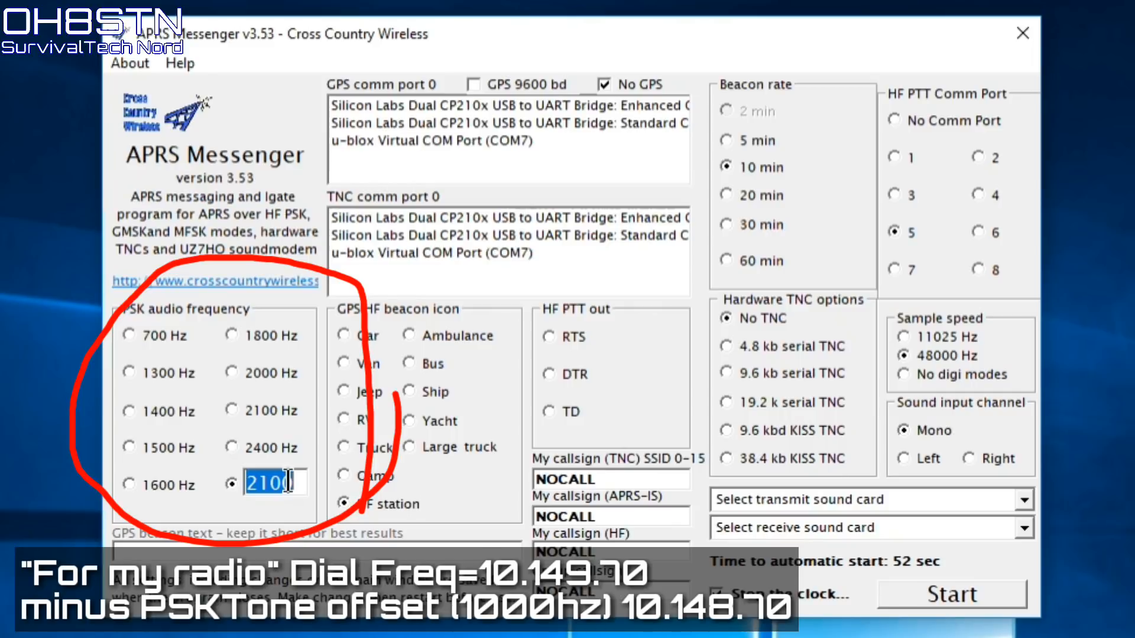
type("1000")
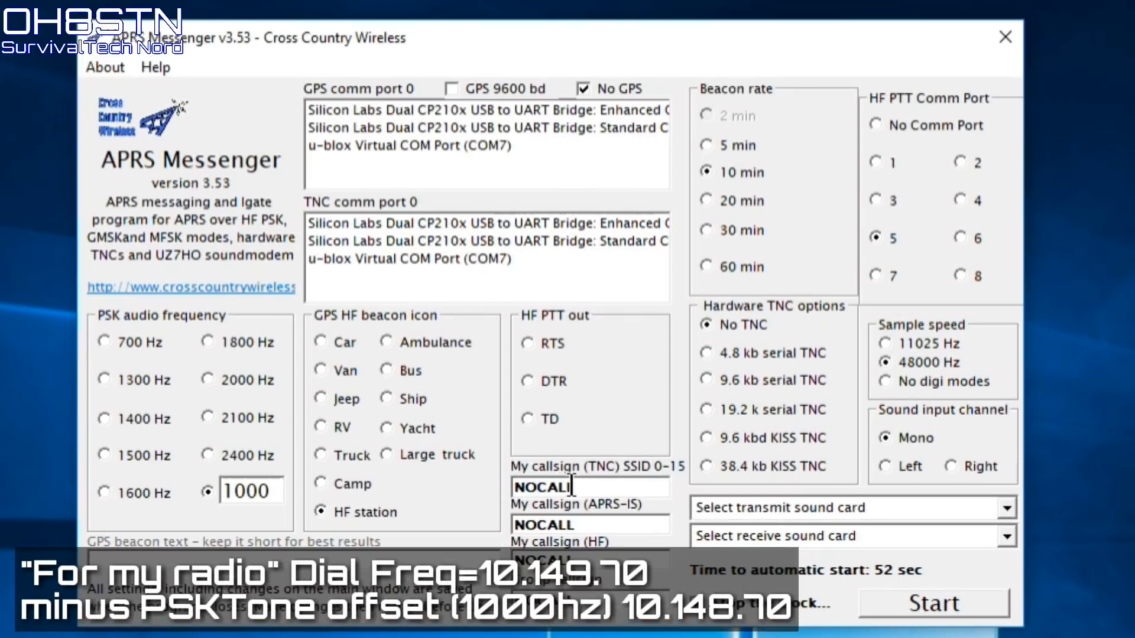
Enter the station callsign for TNC, and the callsign with SSID -63 for APRS-IS and HF
double_click(613, 488)
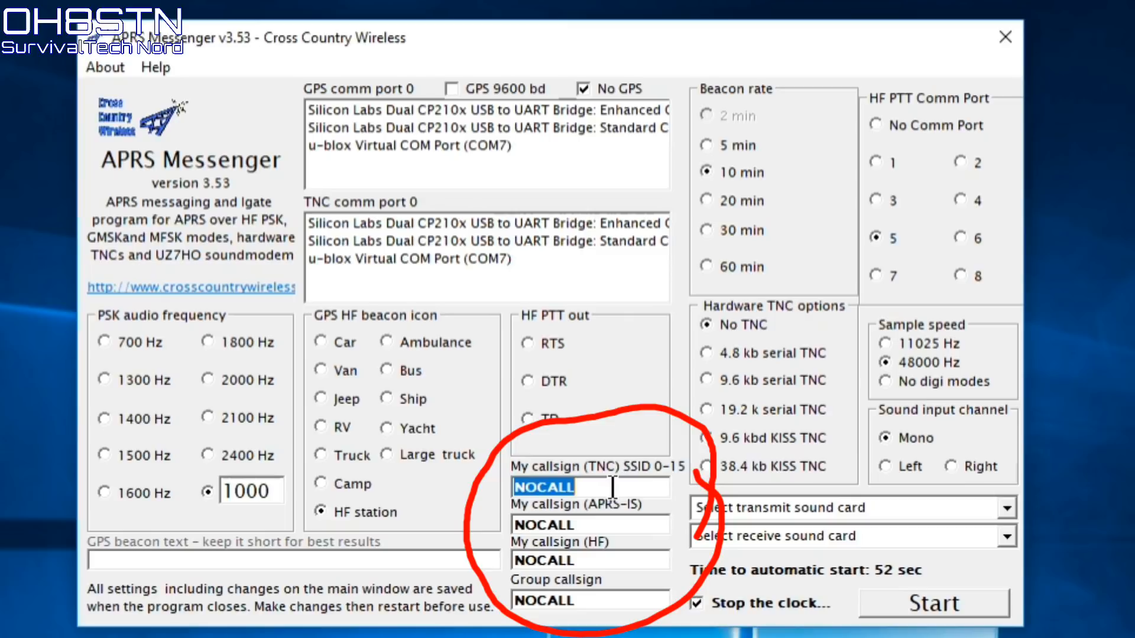
type("OH")
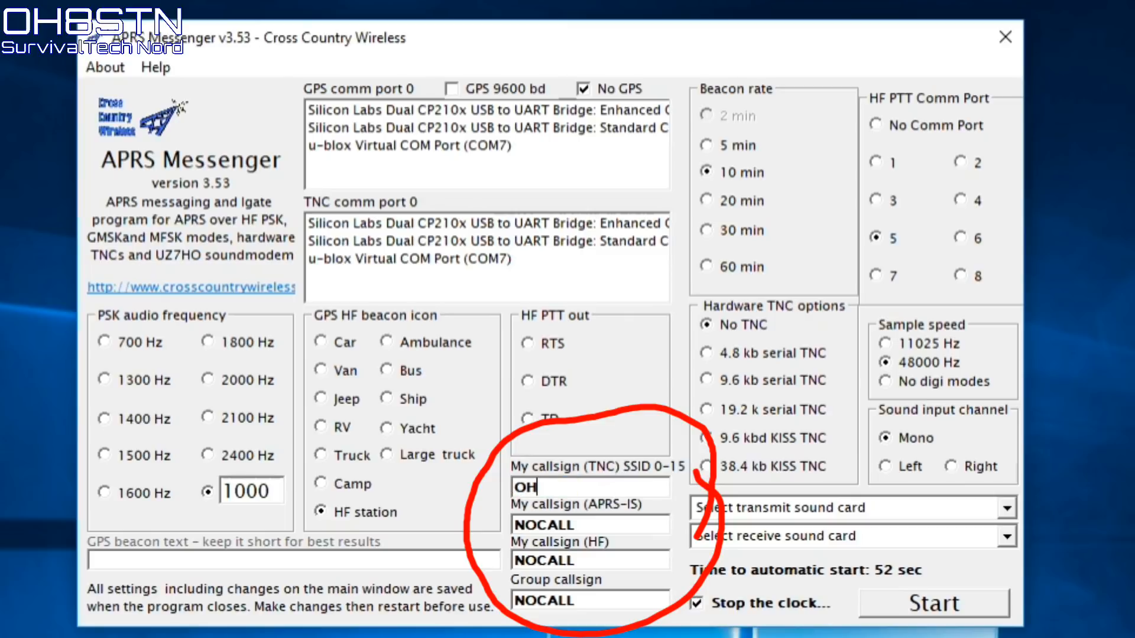
type("8STN")
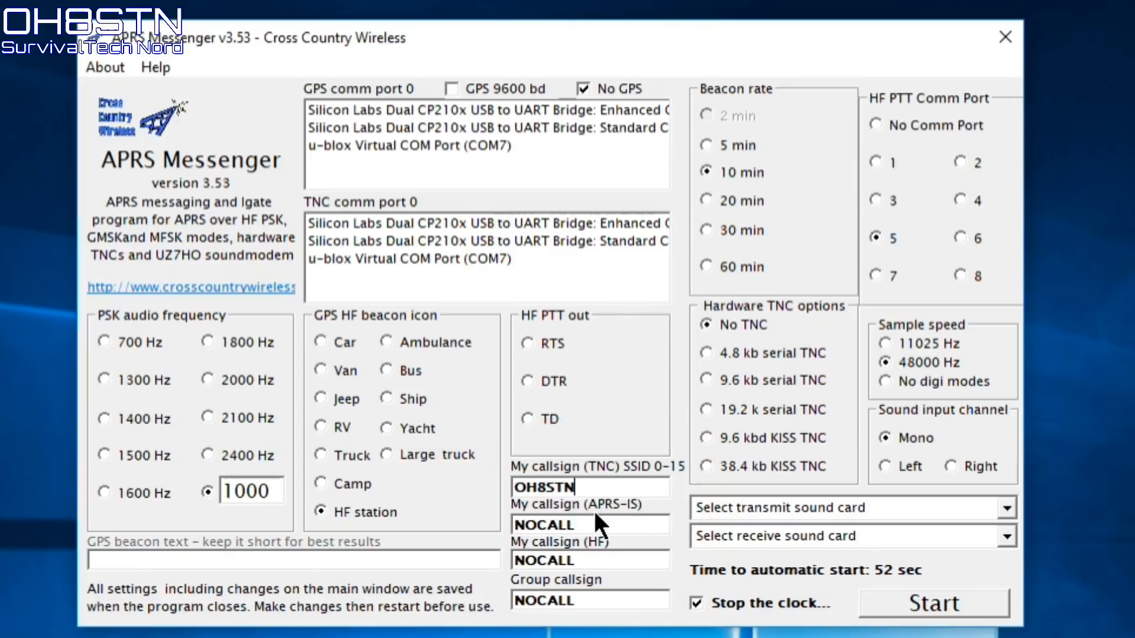
double_click(583, 524)
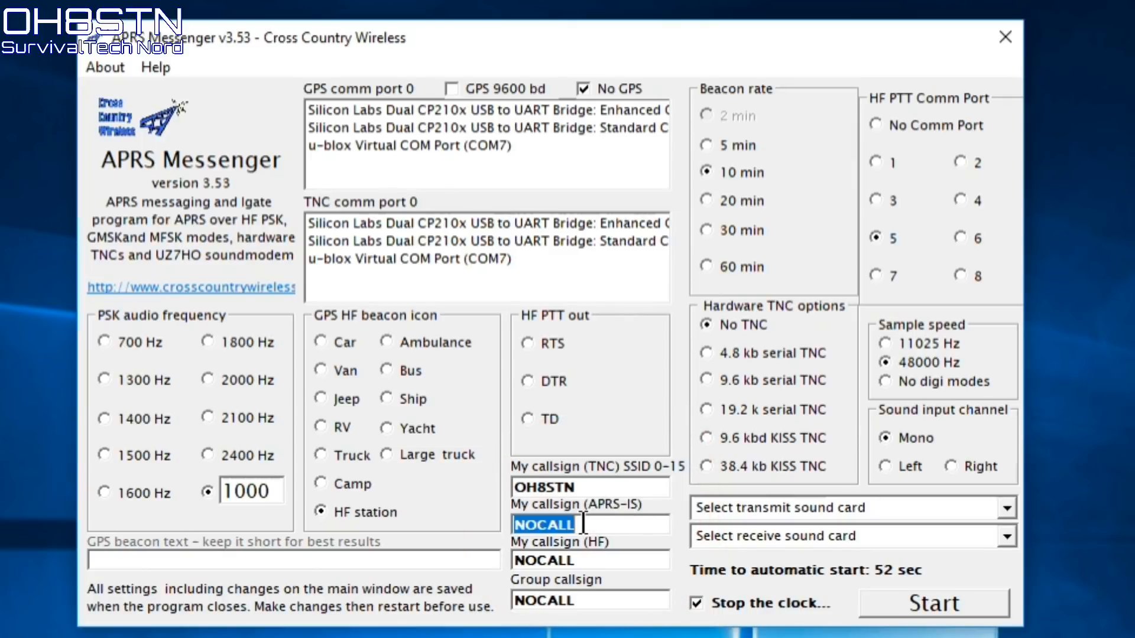
type("OH")
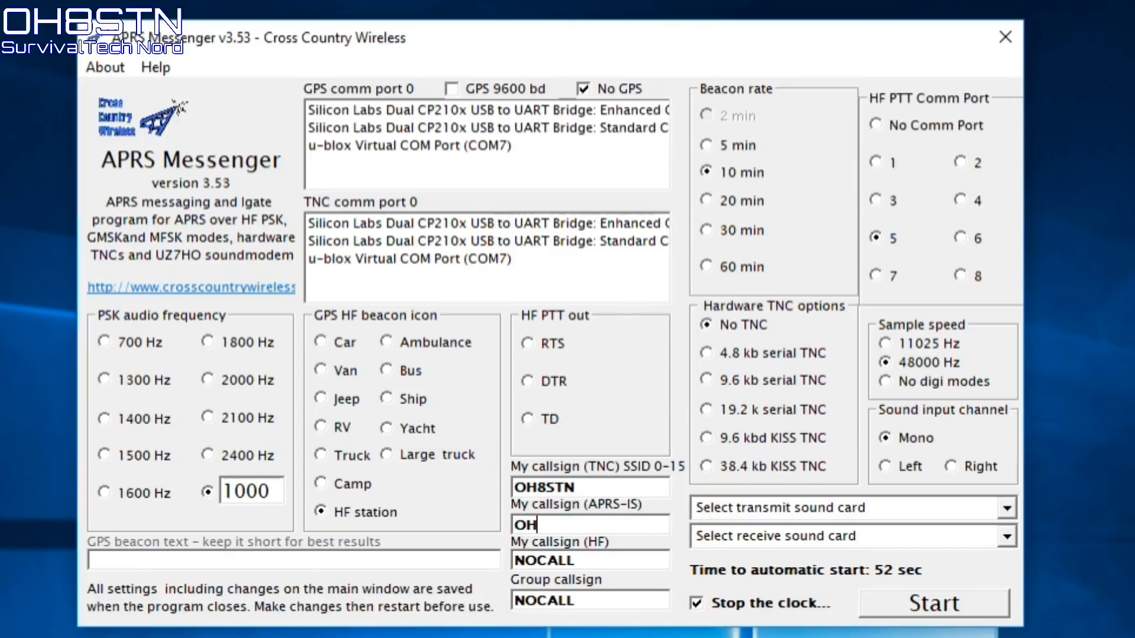
type("8STN-63")
double_click(603, 559)
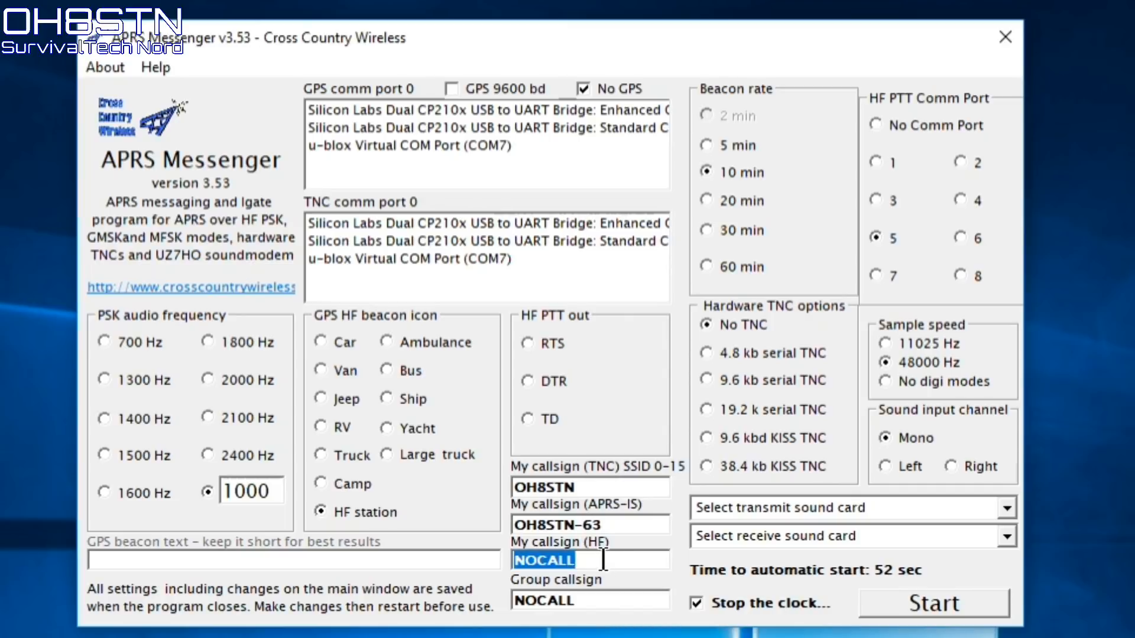
type("OH8STN")
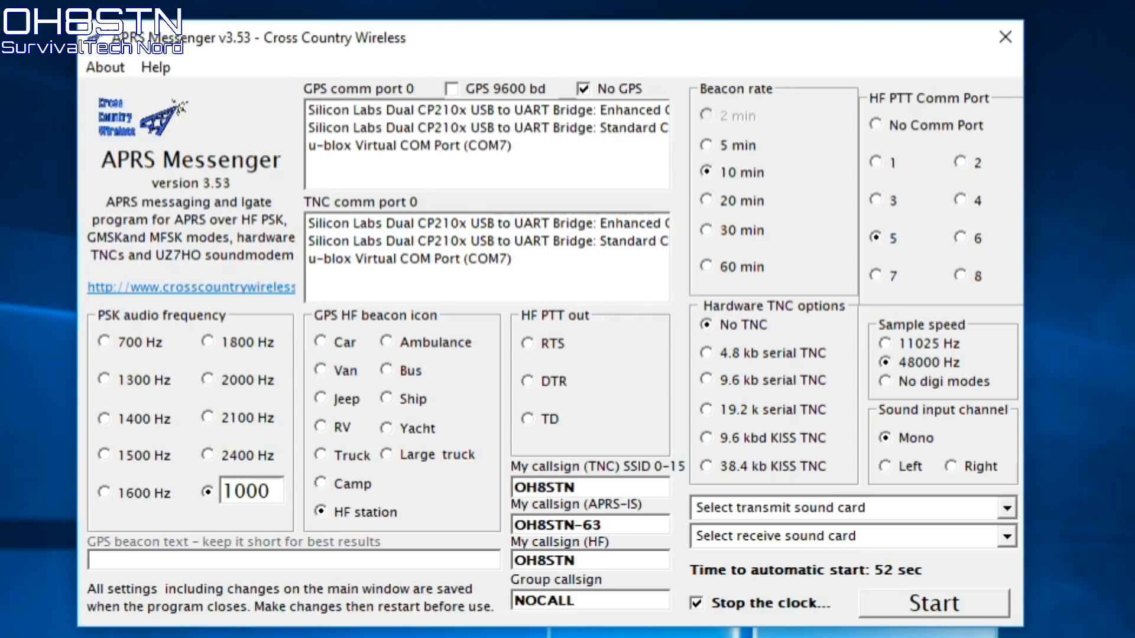
type("-63")
Try a -63 group callsign, then restore the Group callsign to NOCALL
left_click(600, 605)
left_click(600, 604)
key("BackSpace")
key("BackSpace")
key("BackSpace")
key("BackSpace")
key("BackSpace")
key("BackSpace")
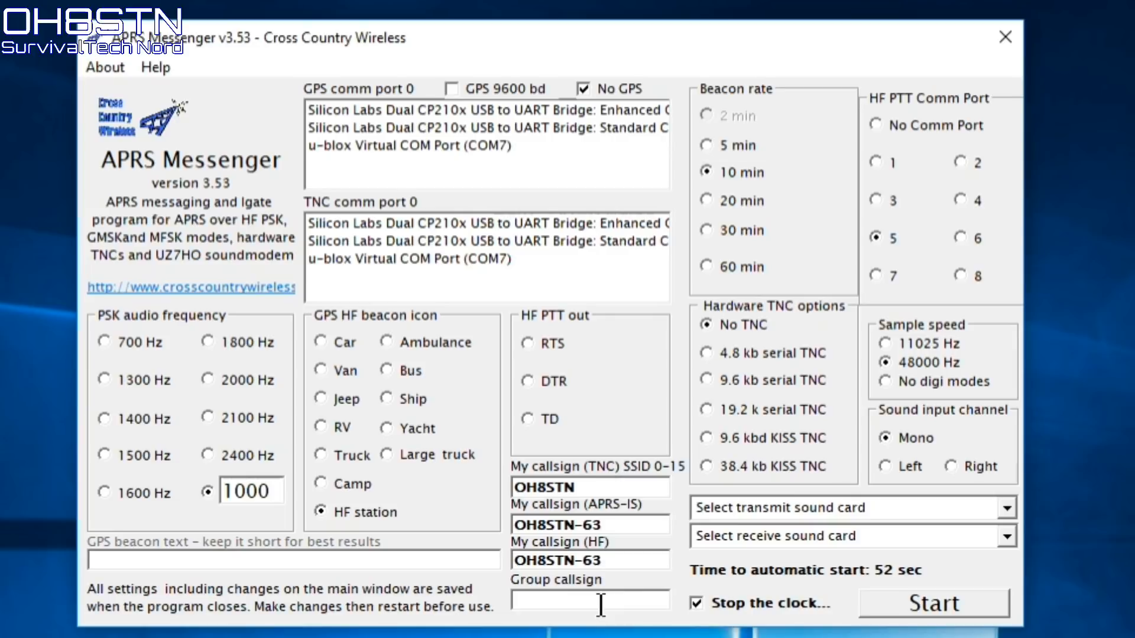
type("PDQRP-63")
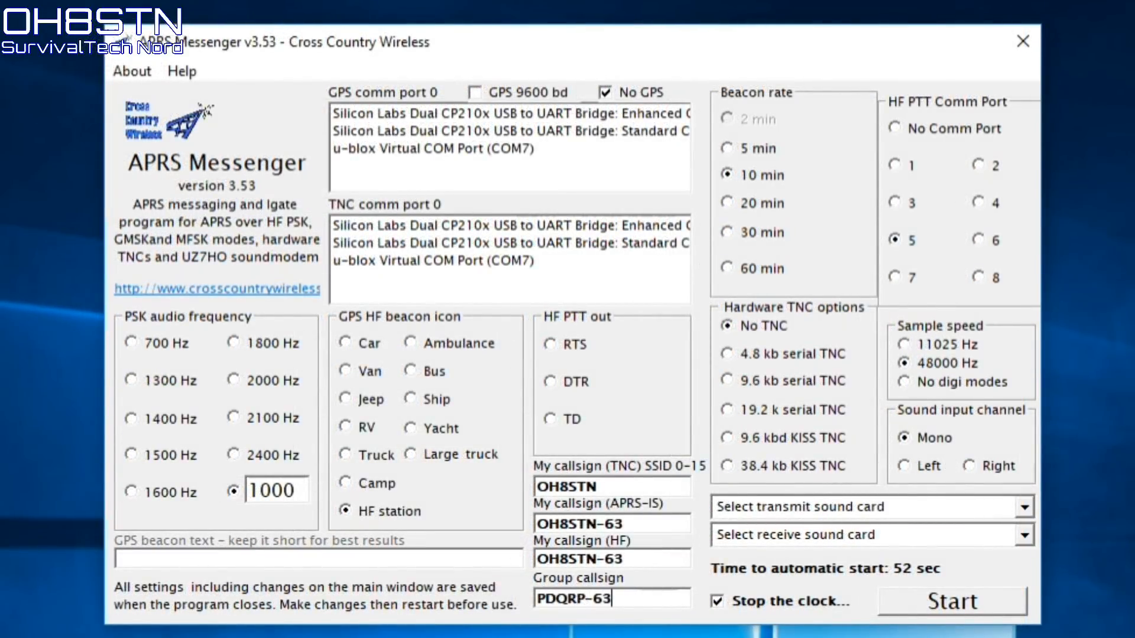
key("BackSpace")
key("BackSpace")
key("BackSpace")
key("BackSpace")
key("BackSpace")
key("BackSpace")
key("BackSpace")
key("BackSpace")
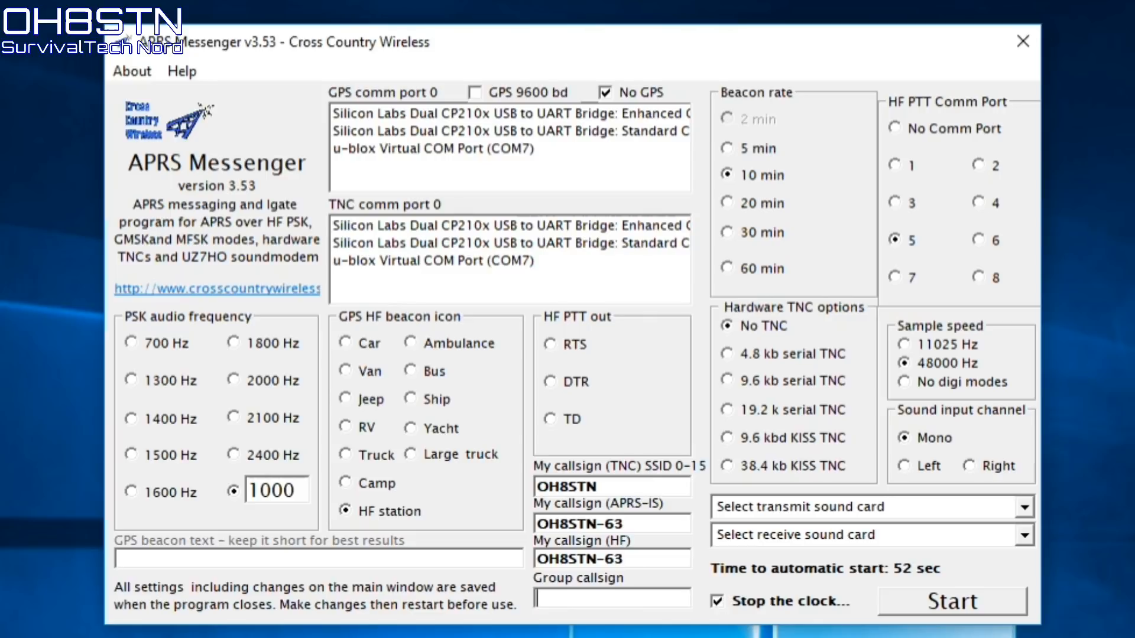
type("NOCALL")
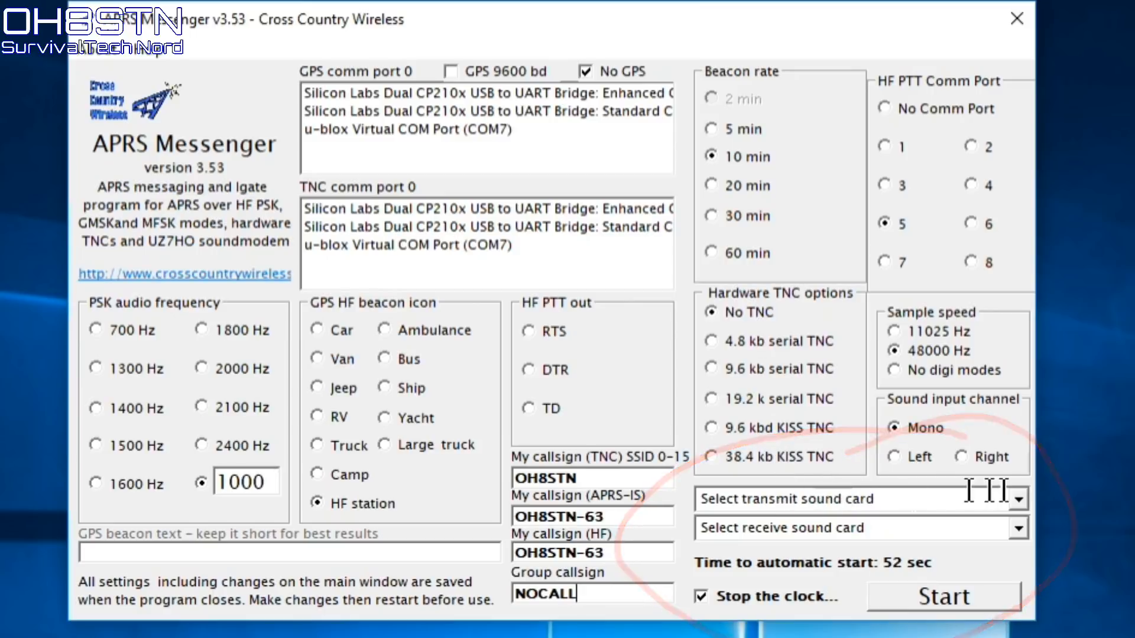
Use Speakers (2- USB audio CODEC) for transmit and Microphone (2- USB audio CODEC) for receive, then start
left_click(1024, 495)
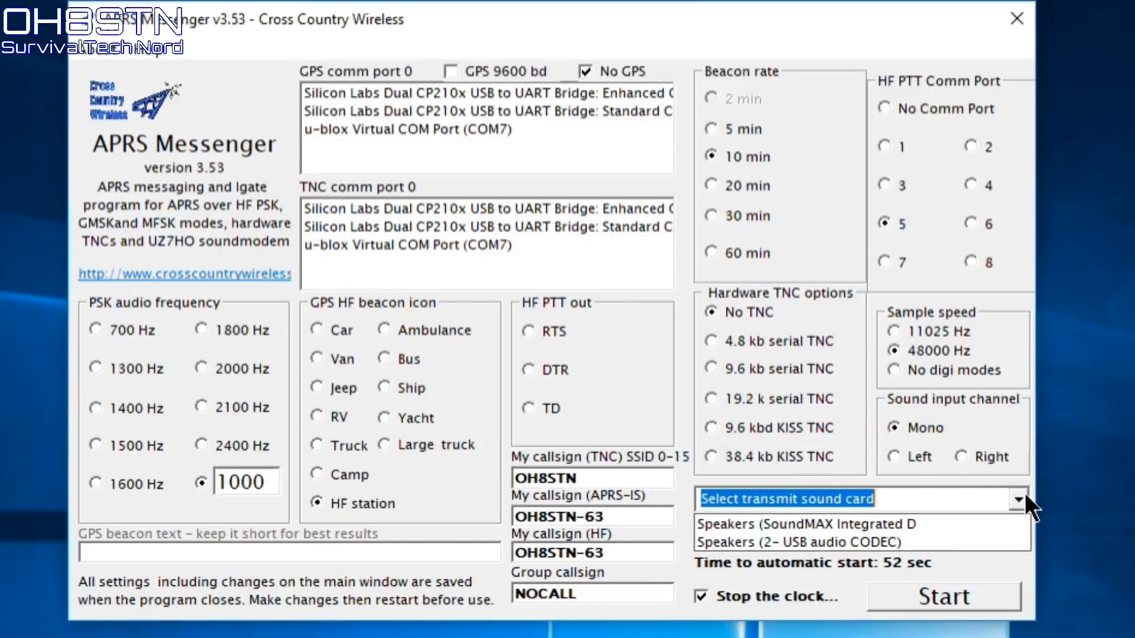
left_click(856, 541)
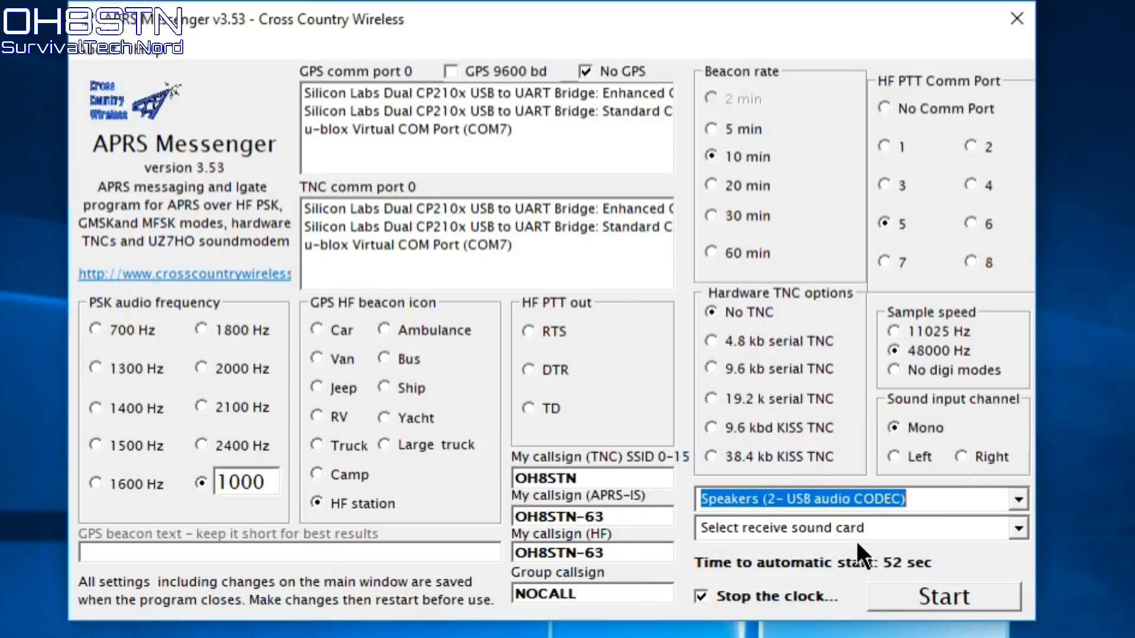
left_click(1020, 527)
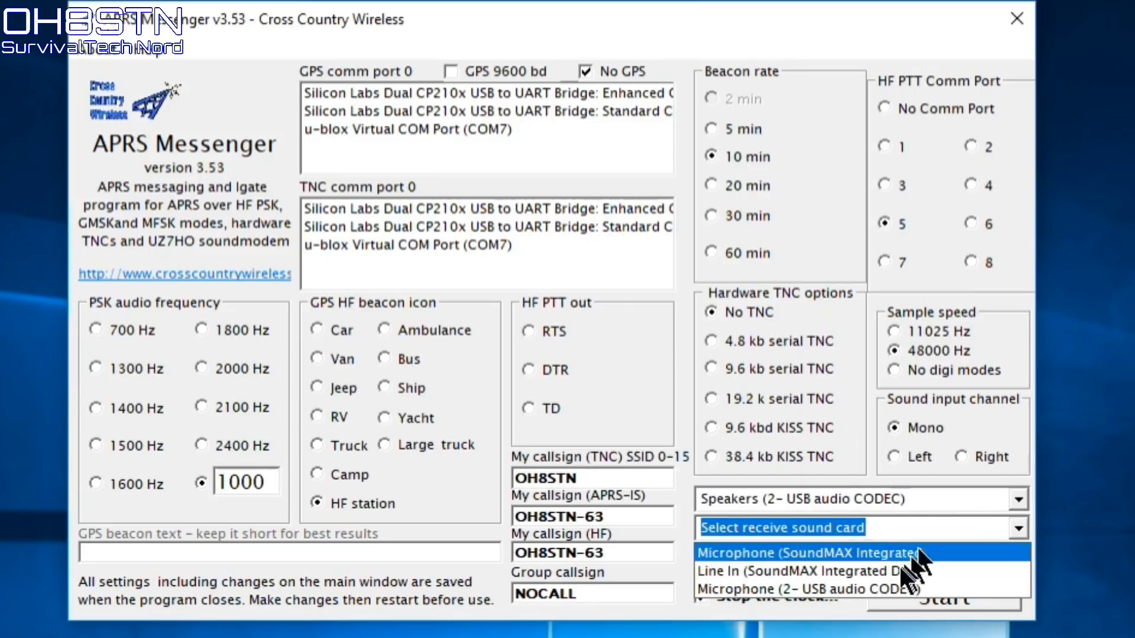
left_click(859, 586)
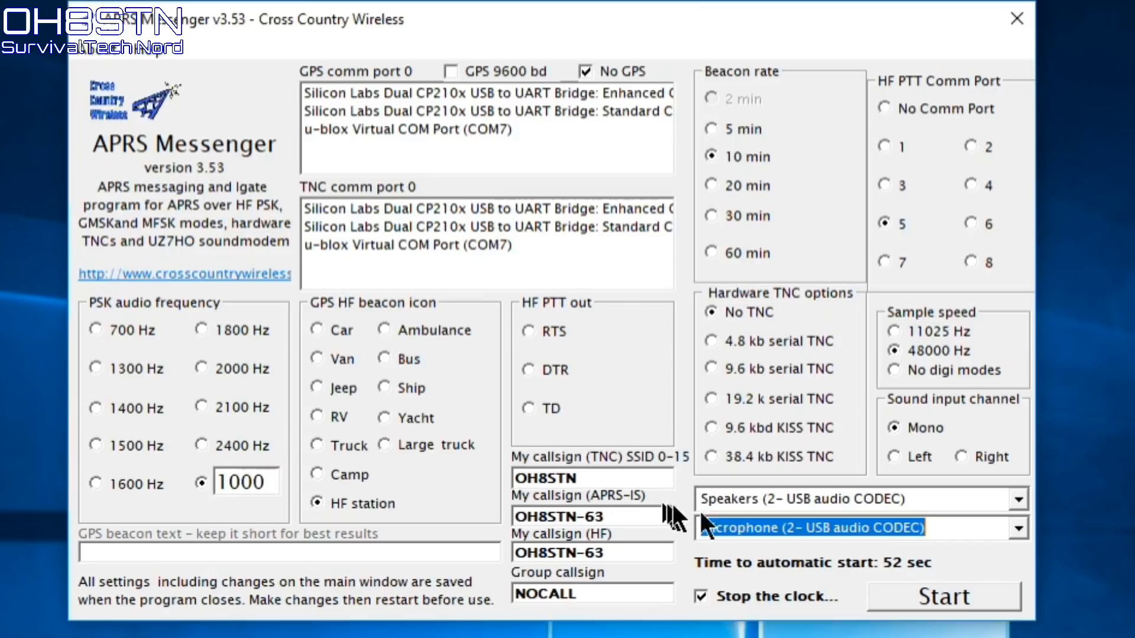
left_click(944, 597)
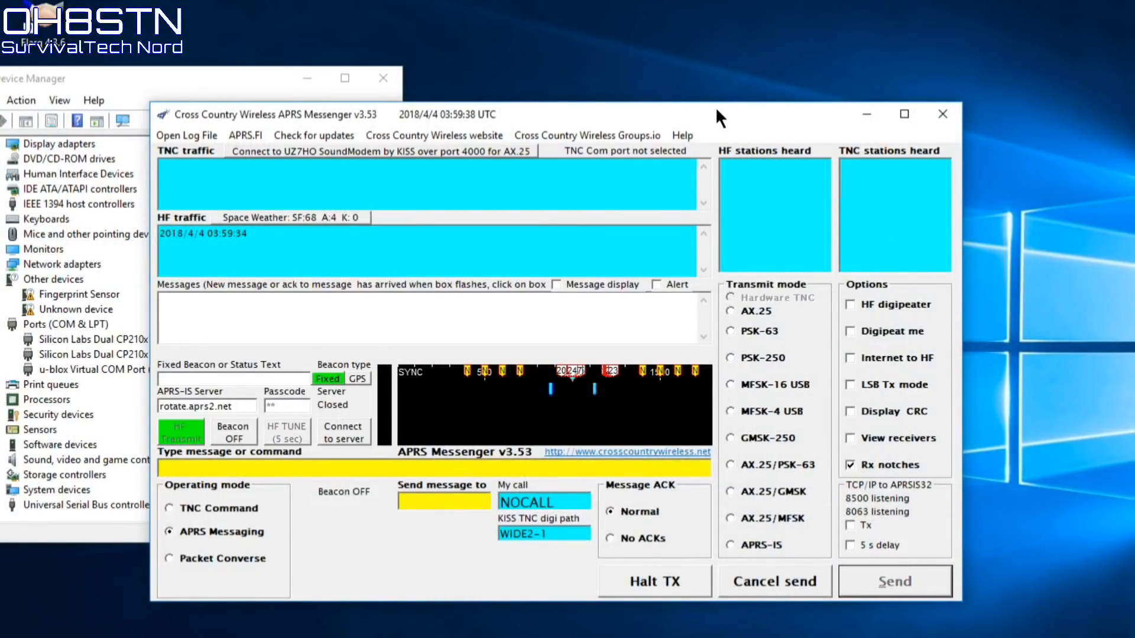
Drag the messaging window up and to the right, then bring Device Manager forward
left_click_drag(715, 107, 786, 40)
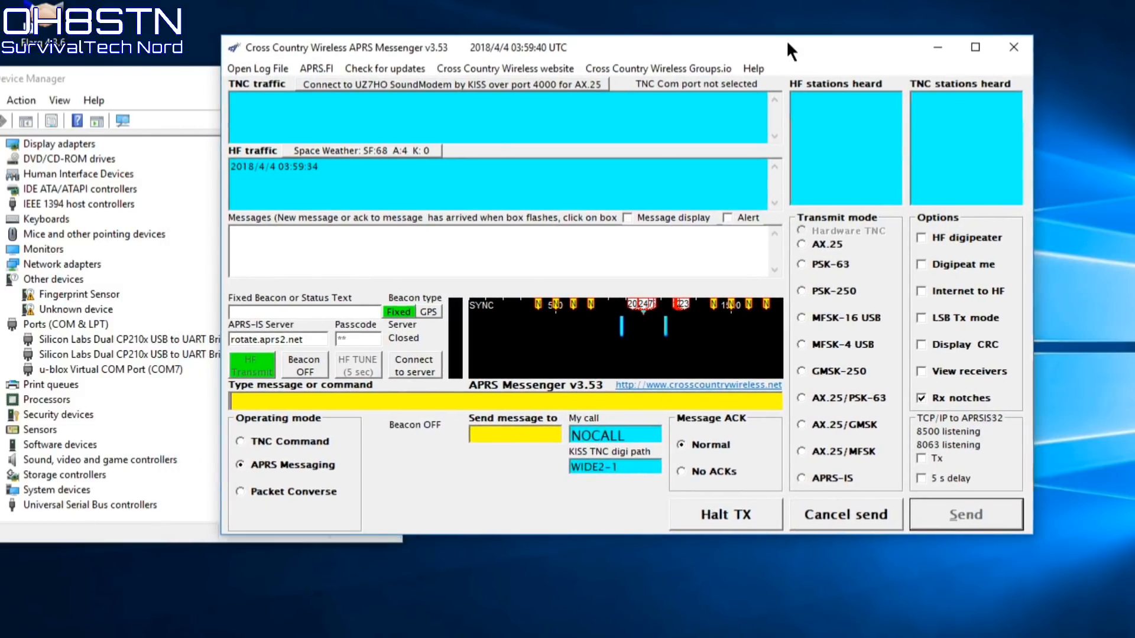
left_click(125, 72)
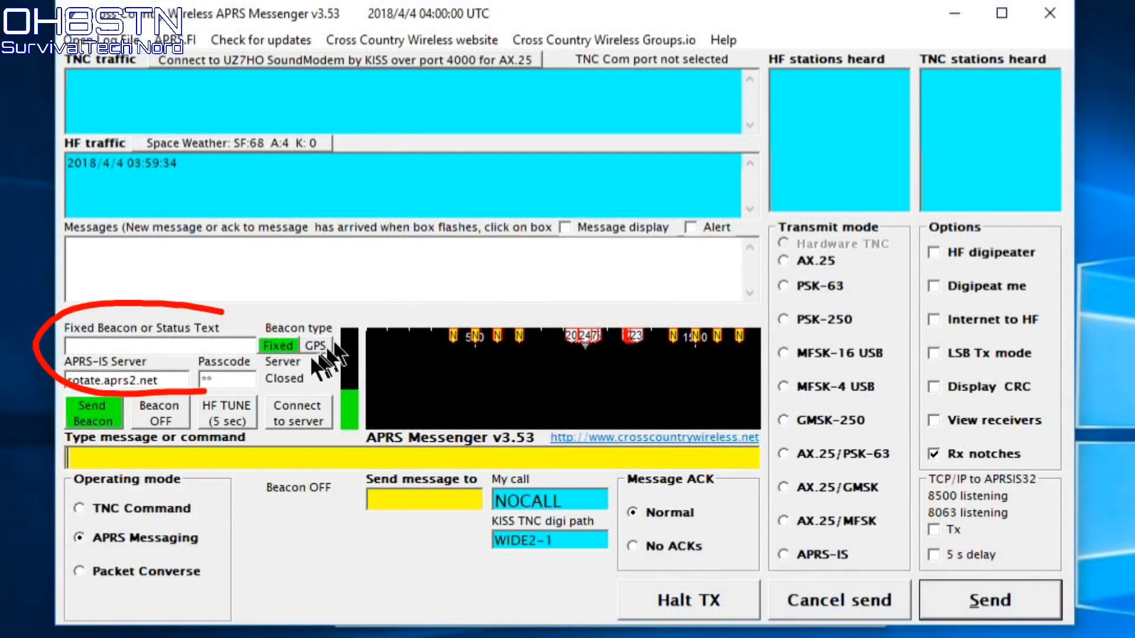
Paste the station's coordinates and HFAPRS comment into the Fixed Beacon field
left_click(217, 344)
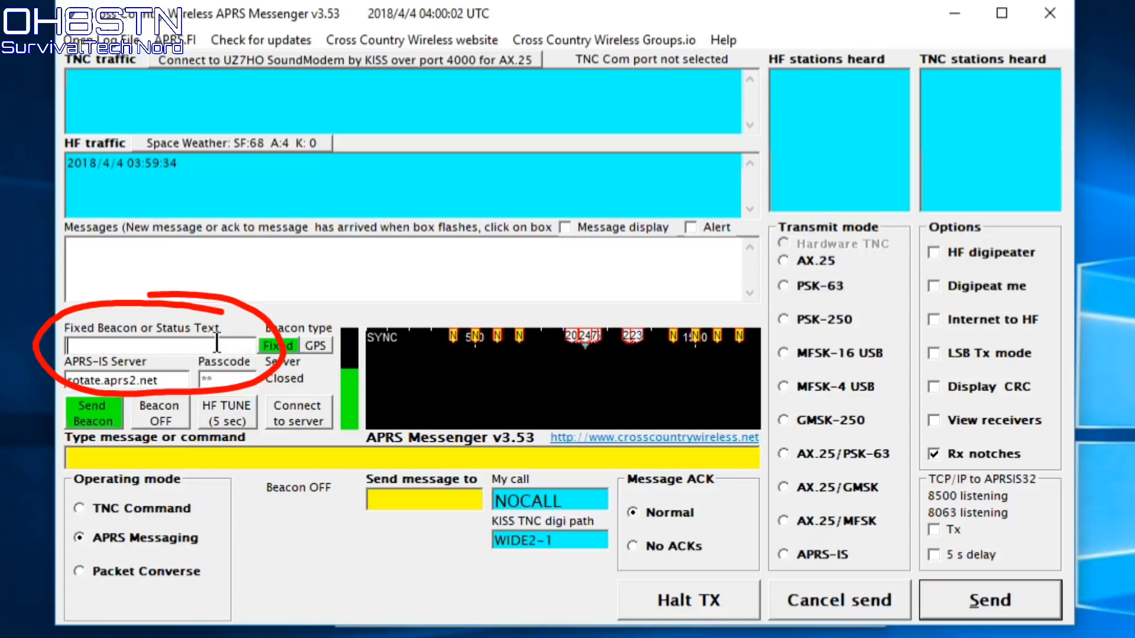
key("ctrl+v")
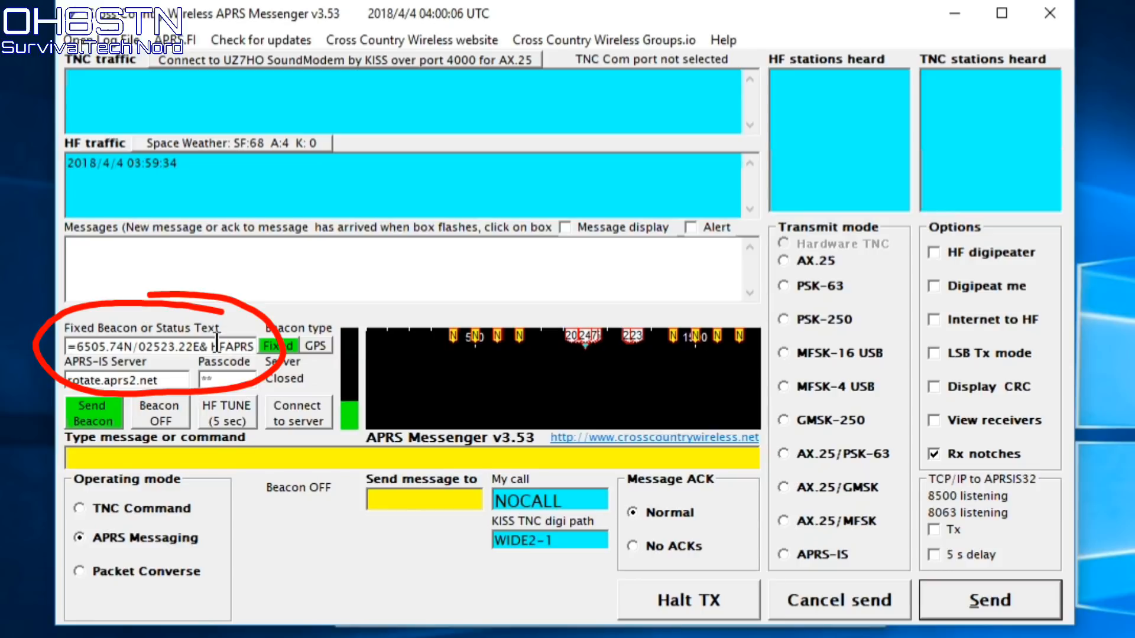
key("Left")
key("Left")
key("Left")
key("Left")
key("Left")
key("Left")
key("Left")
key("Left")
key("Left")
key("Left")
key("Left")
key("Left")
key("Left")
key("Left")
key("Left")
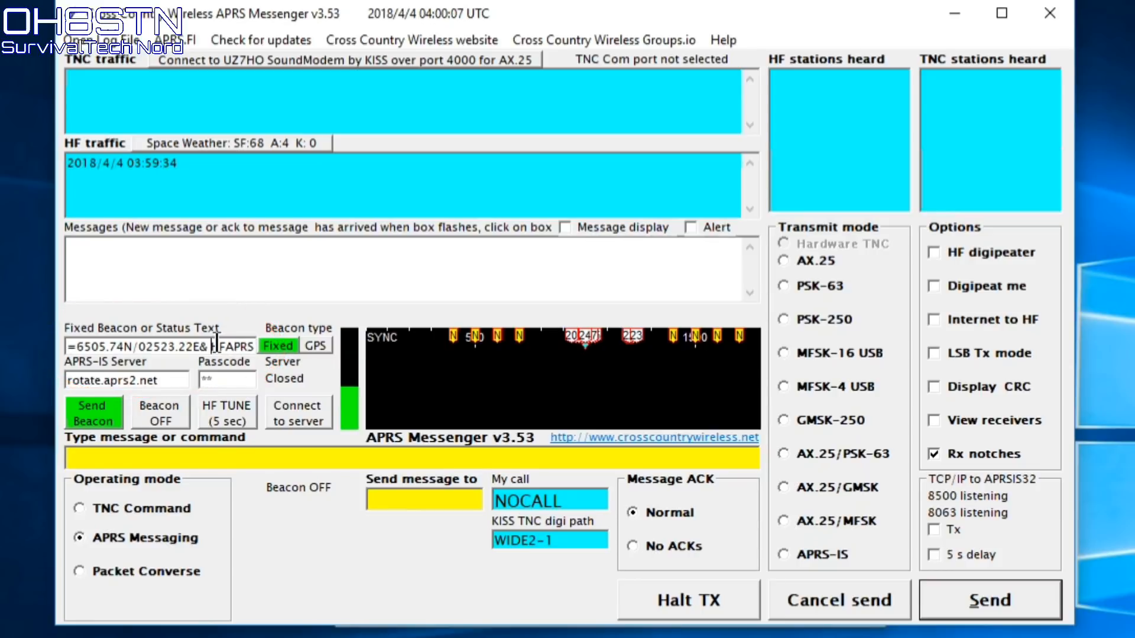
key("Left")
key("Left")
key("Left")
key("Left")
key("Left")
key("Left")
key("Left")
key("Left")
key("Left")
key("Left")
key("Left")
key("Left")
key("shift+Right")
key("shift+Right")
key("shift+Right")
key("shift+Right")
key("shift+Right")
key("shift+Right")
key("shift+Right")
key("shift+Right")
key("shift+Right")
key("shift+Right")
key("shift+Right")
key("shift+Right")
key("shift+Right")
key("shift+Right")
key("shift+Right")
key("shift+Right")
key("shift+Right")
key("shift+Right")
key("shift+Right")
key("shift+Right")
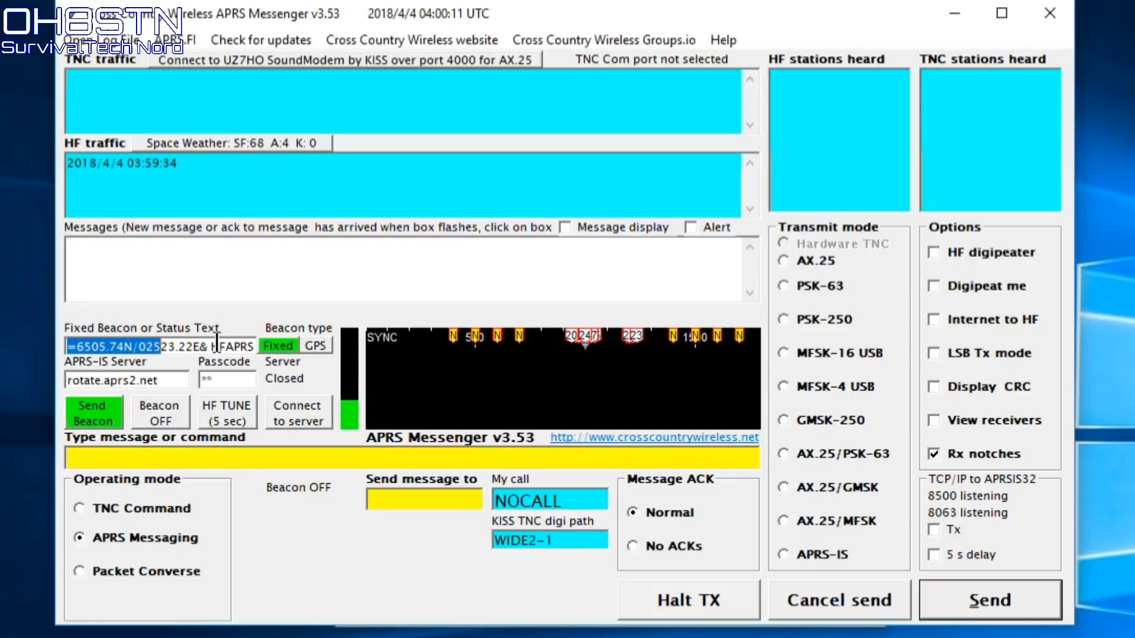
key("shift+Right")
key("shift+Right")
key("shift+Right")
key("shift+Right")
key("shift+Right")
key("shift+Right")
key("shift+Right")
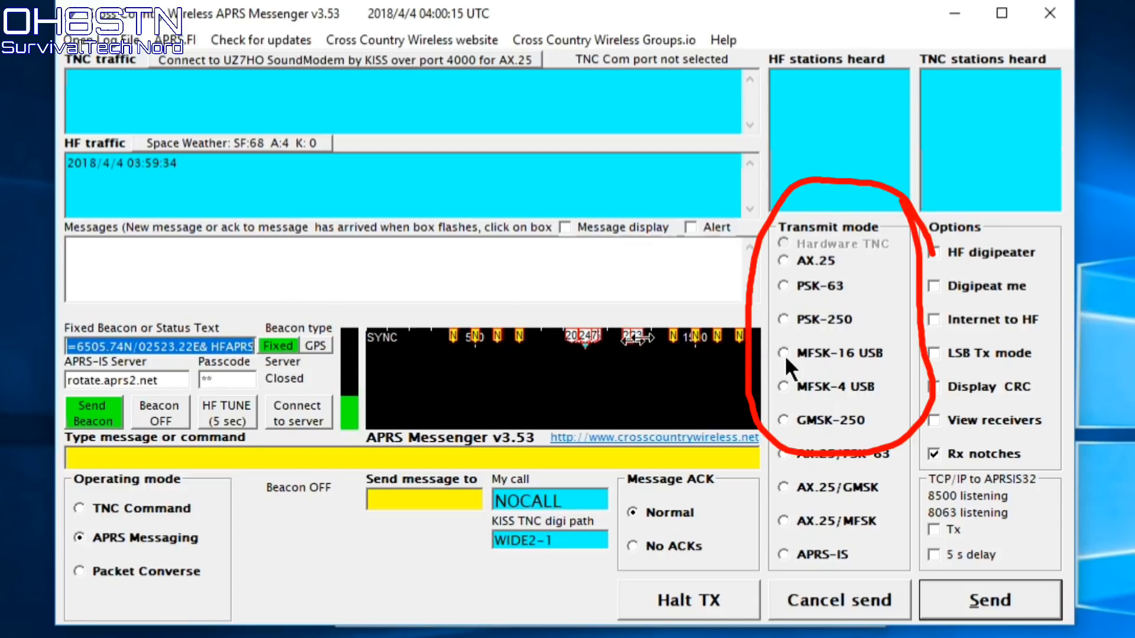
Set the transmit mode to MFSK-16 USB
left_click(828, 351)
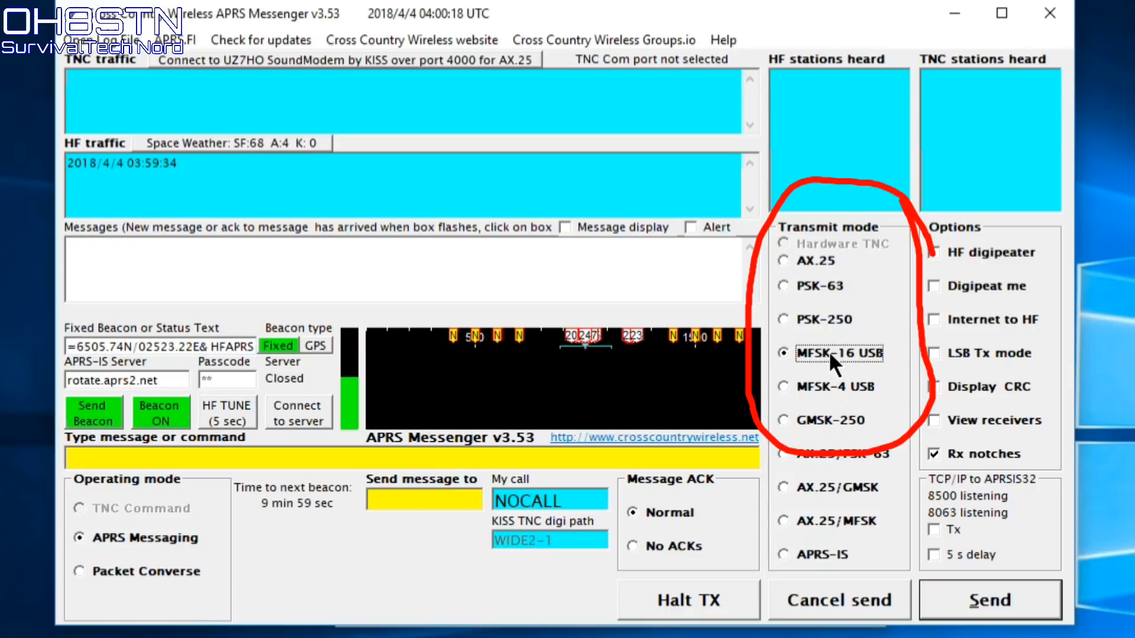
left_click(821, 388)
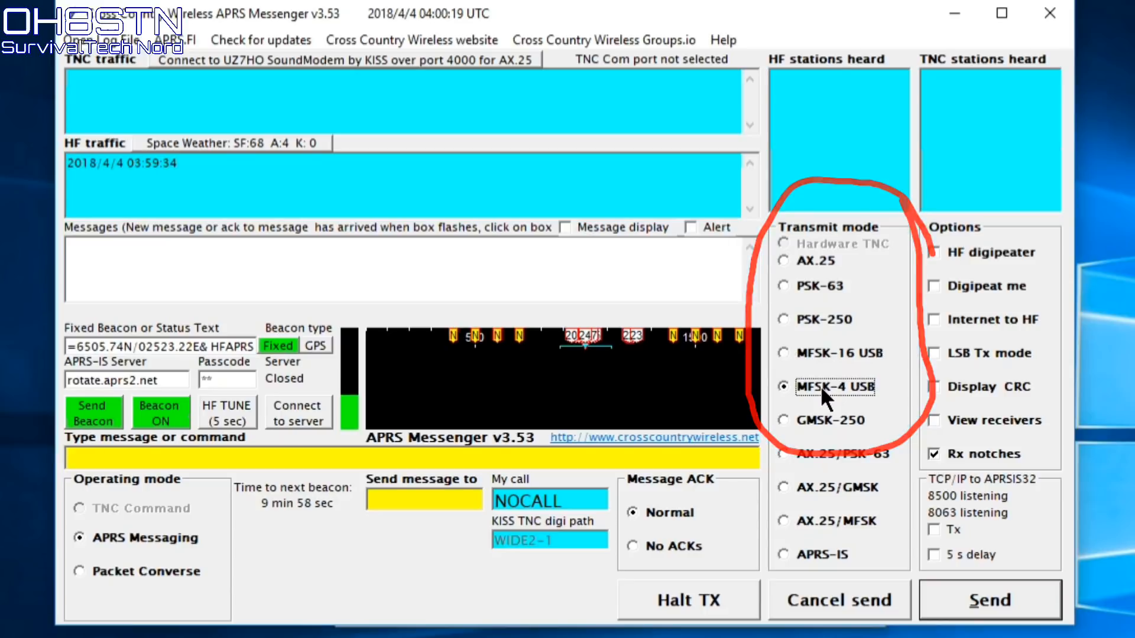
left_click(826, 356)
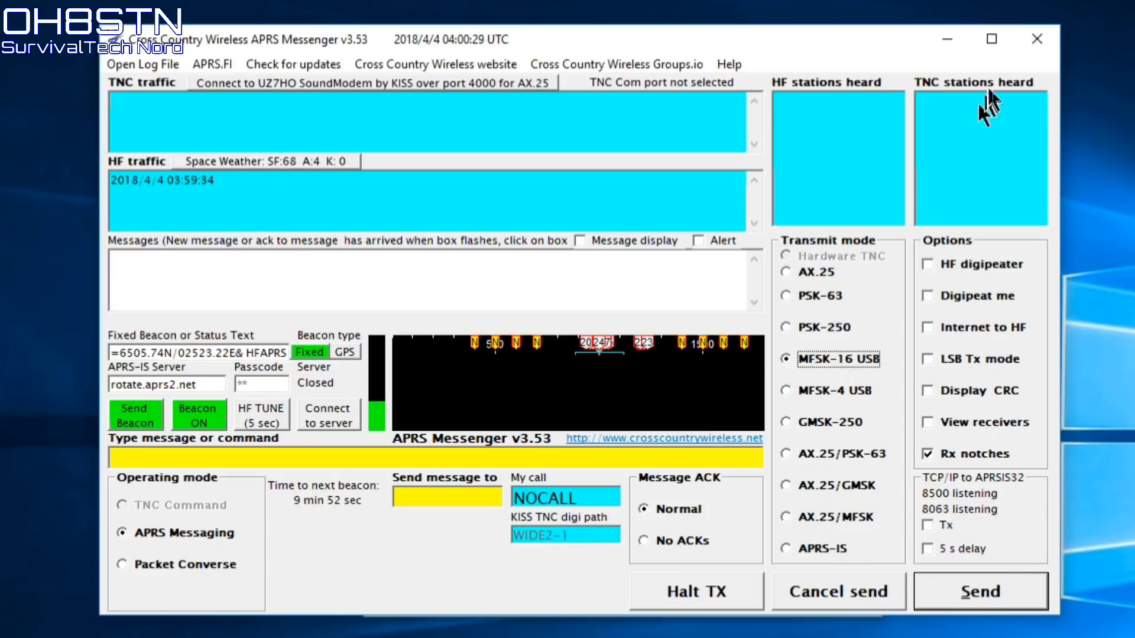
Close APRS Messenger and allow it access through Windows Defender Firewall
left_click(1034, 44)
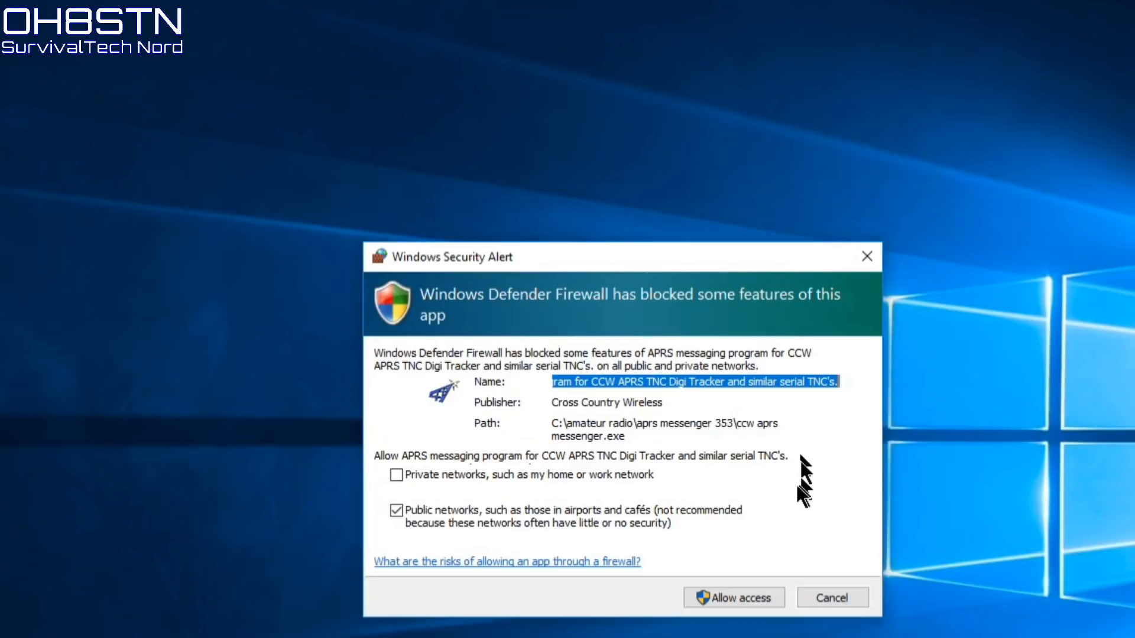
left_click(728, 602)
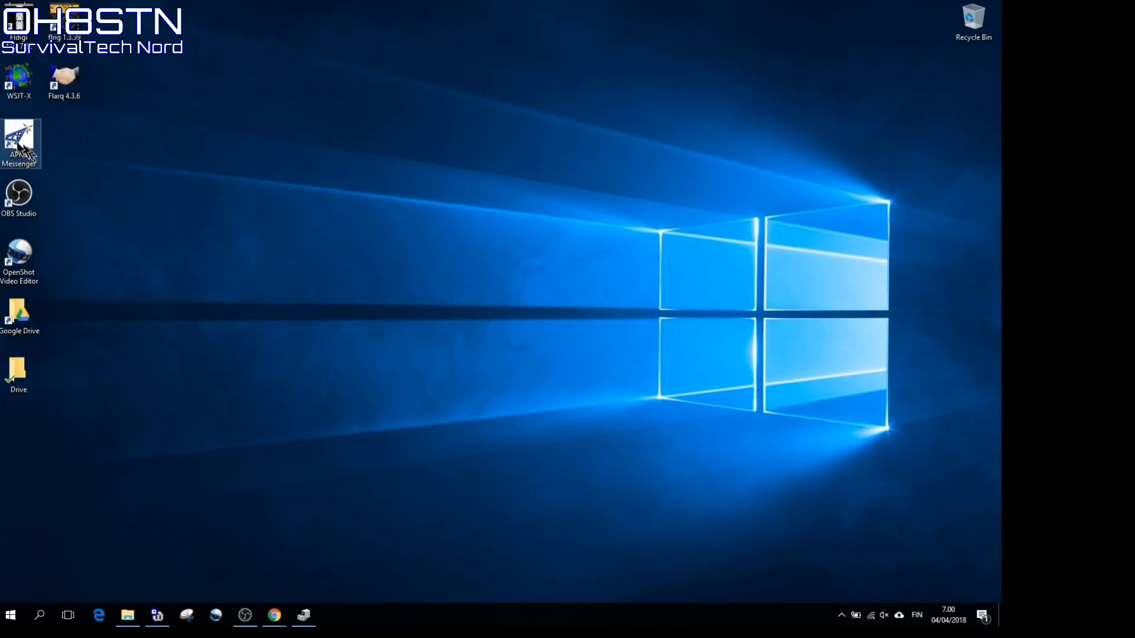
Relaunch, stop the countdown, use u-blox COM7 for GPS, and set beacon text 'HFAPRS TEST'
double_click(16, 145)
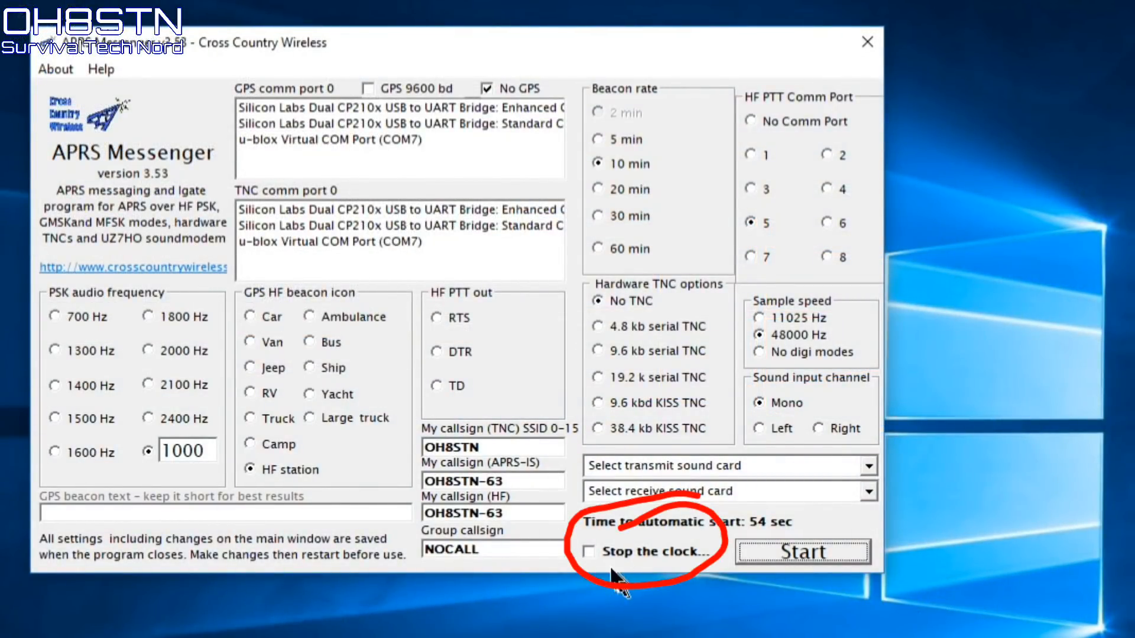
left_click(595, 548)
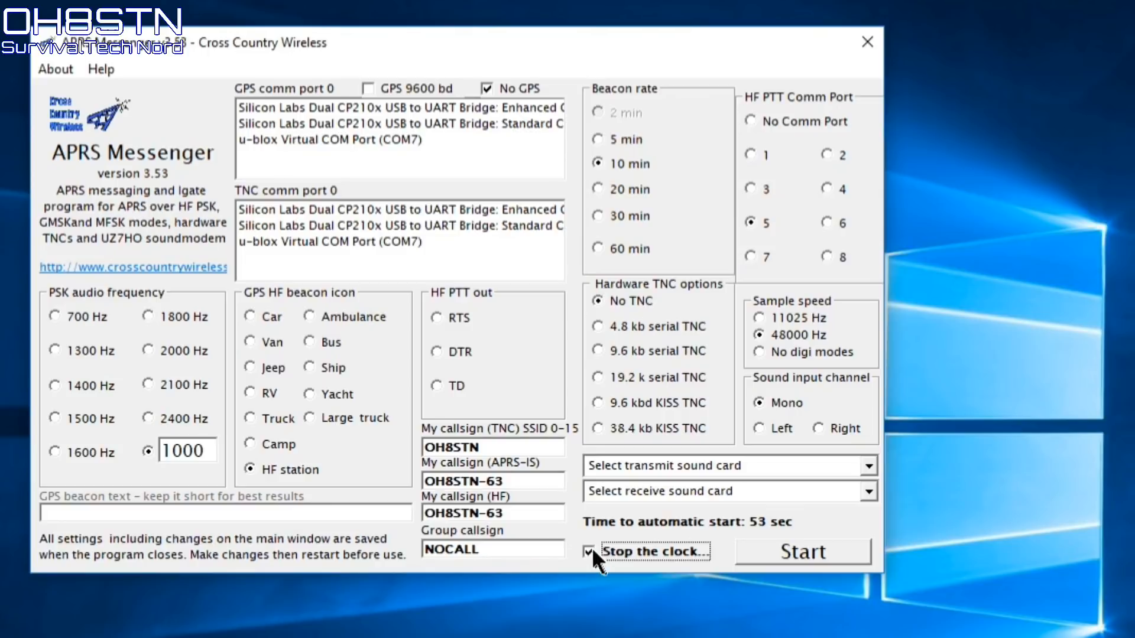
left_click(403, 142)
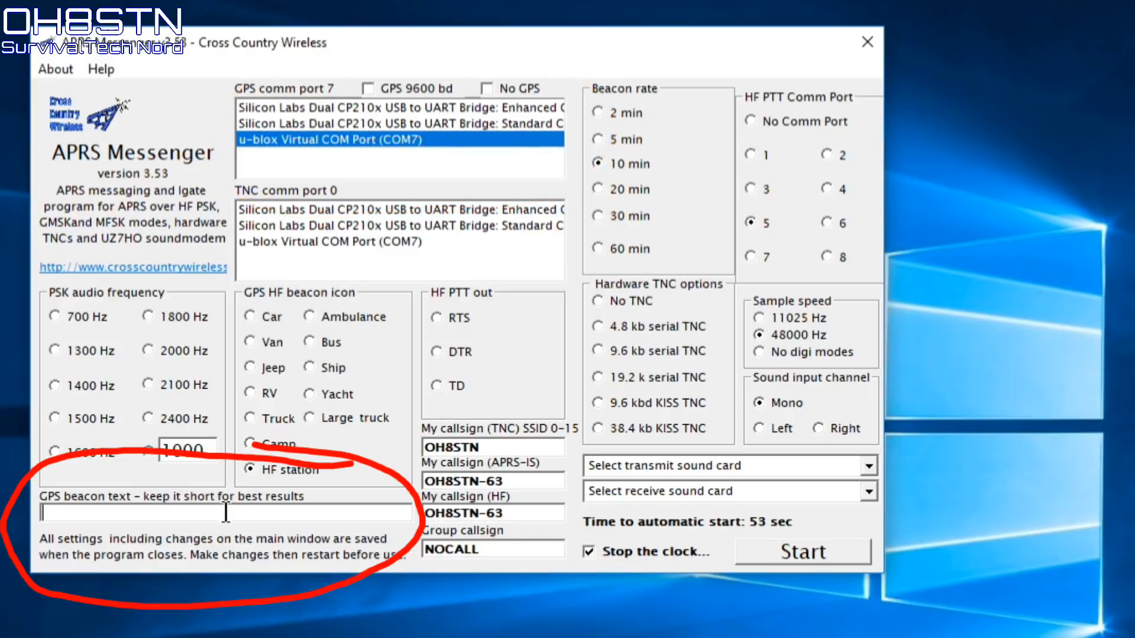
type("HFAPR")
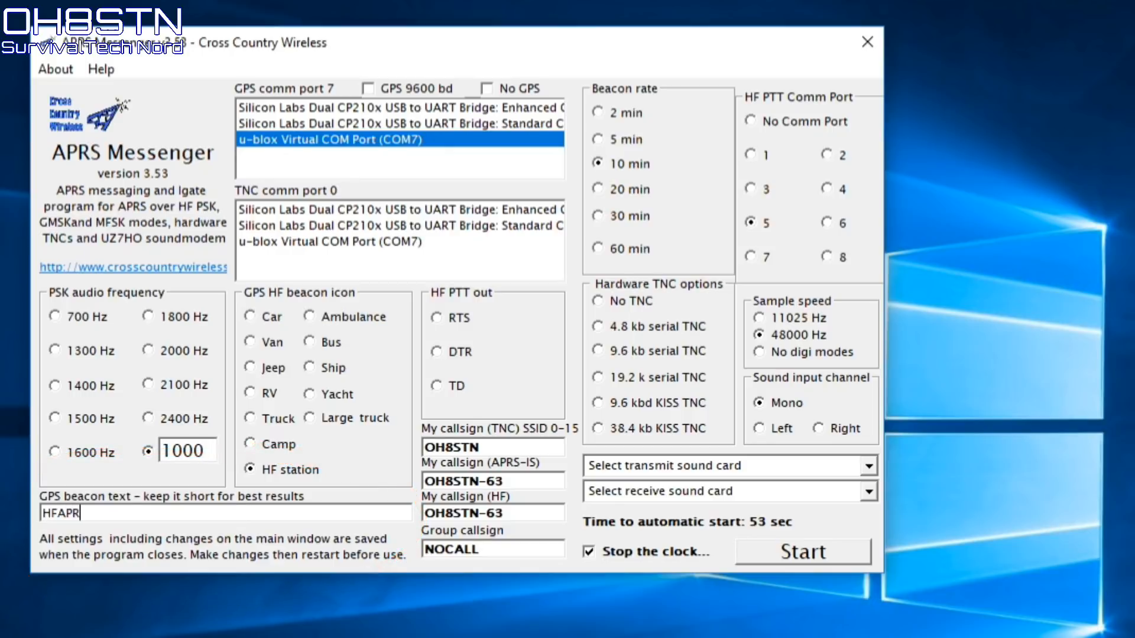
type("S TEST")
Start the messenger, switch transmit mode to MFSK-16 USB, and send a beacon over HF
left_click(824, 555)
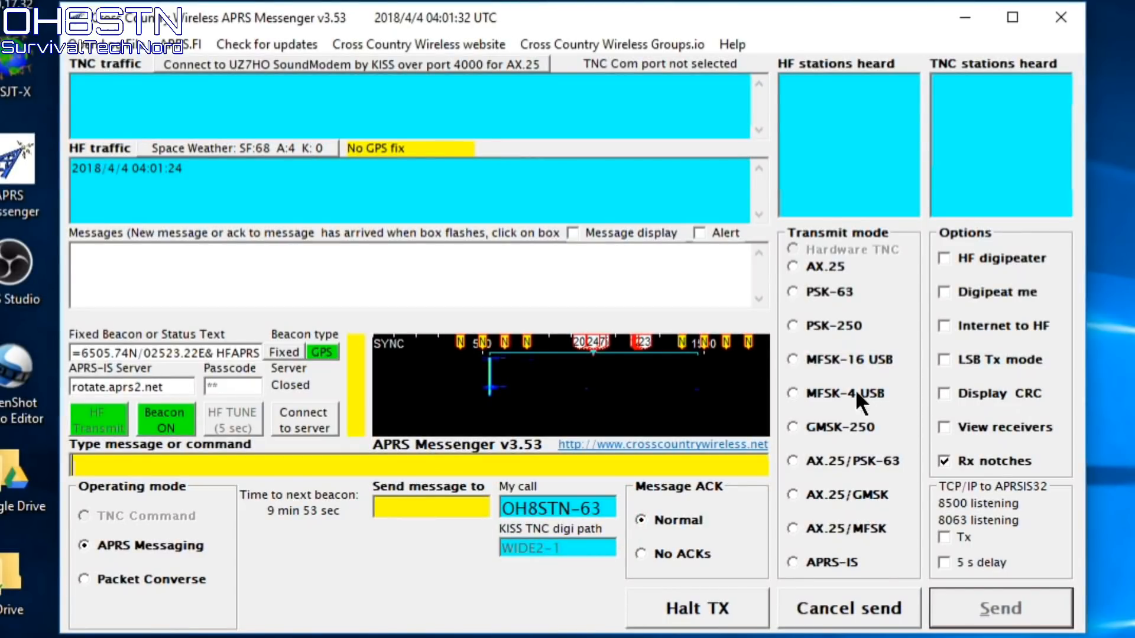
left_click(805, 356)
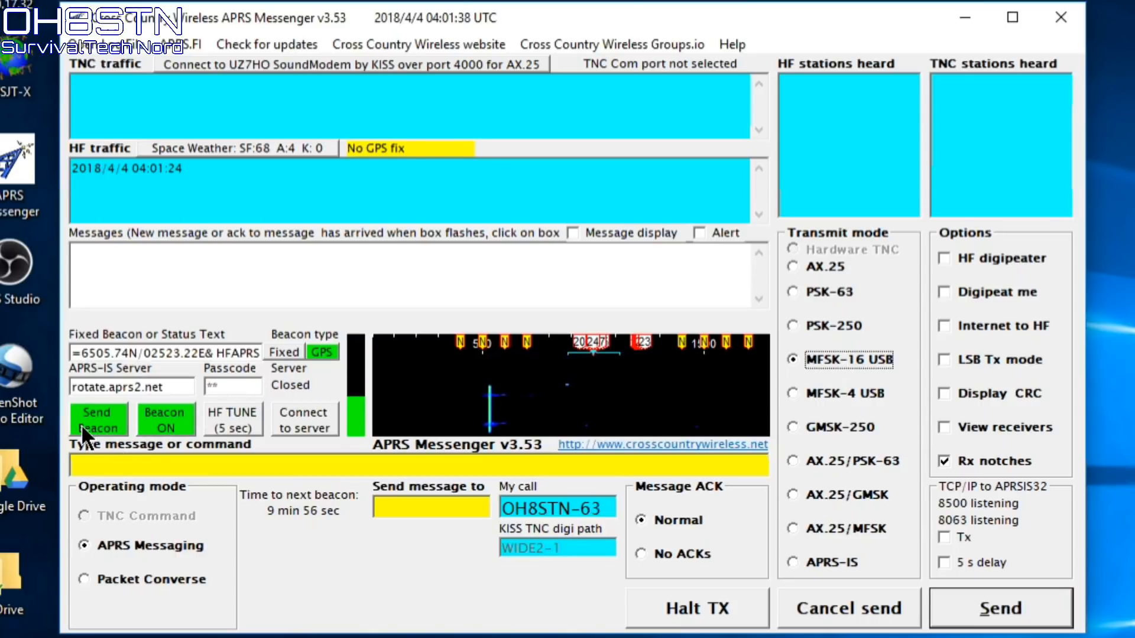
left_click(80, 424)
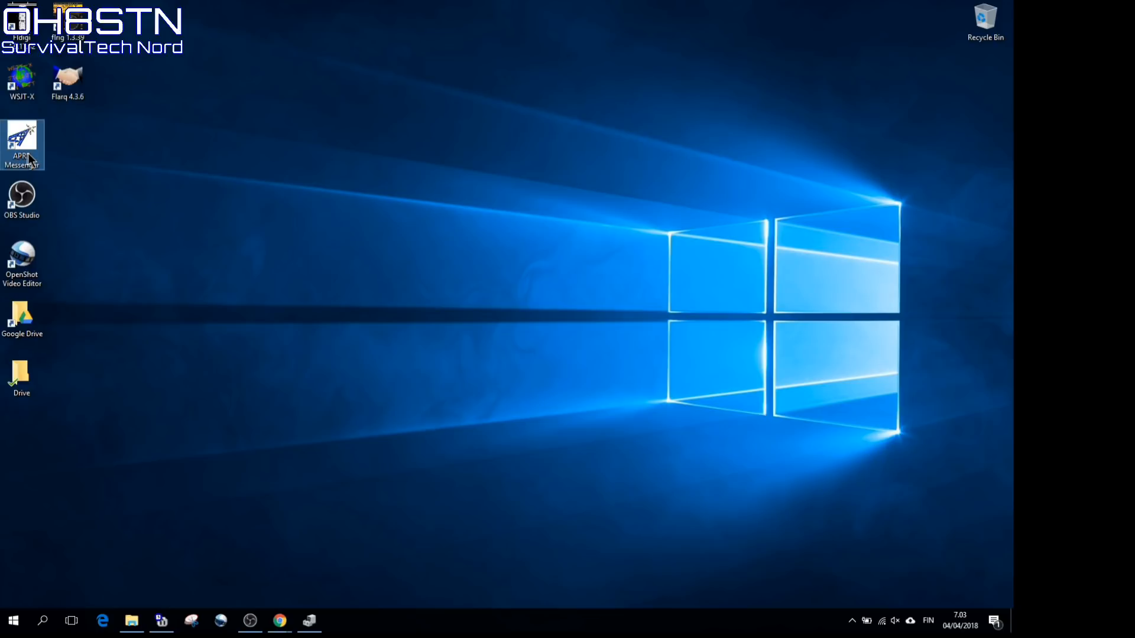
Relaunch APRS Messenger, select the u-blox Virtual COM Port (COM7) for GPS, and start
double_click(22, 142)
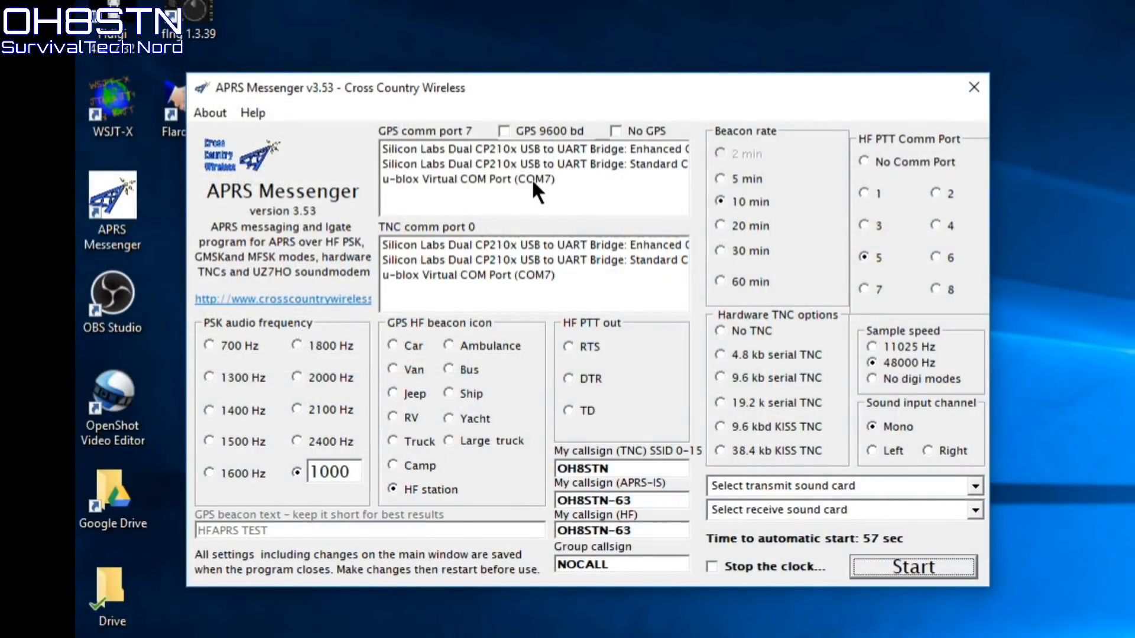
left_click(531, 179)
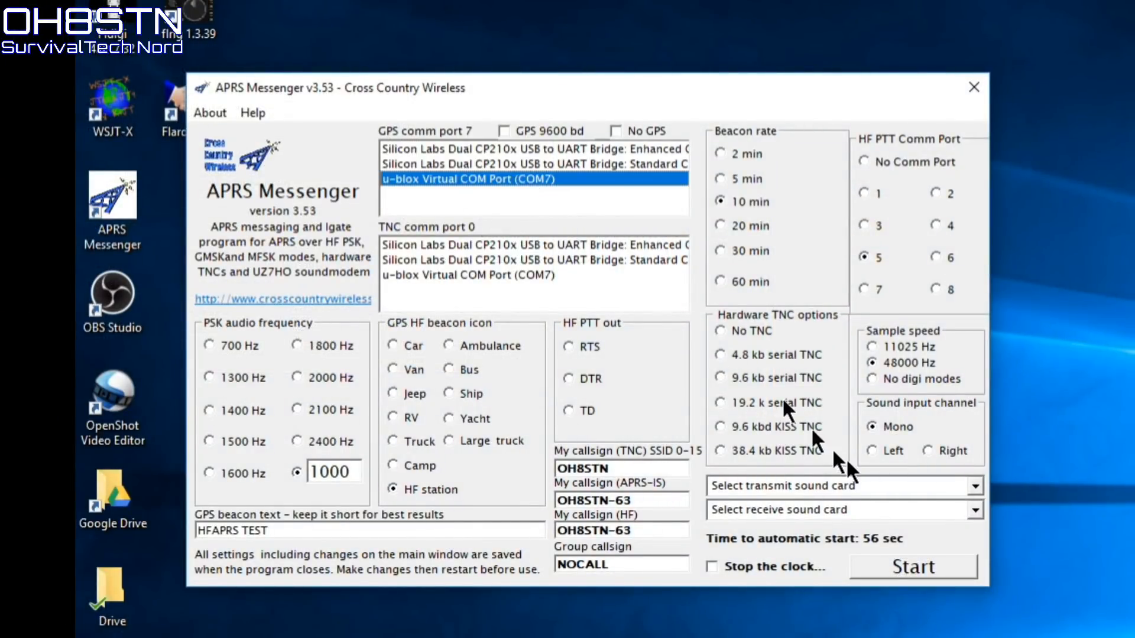
left_click(913, 569)
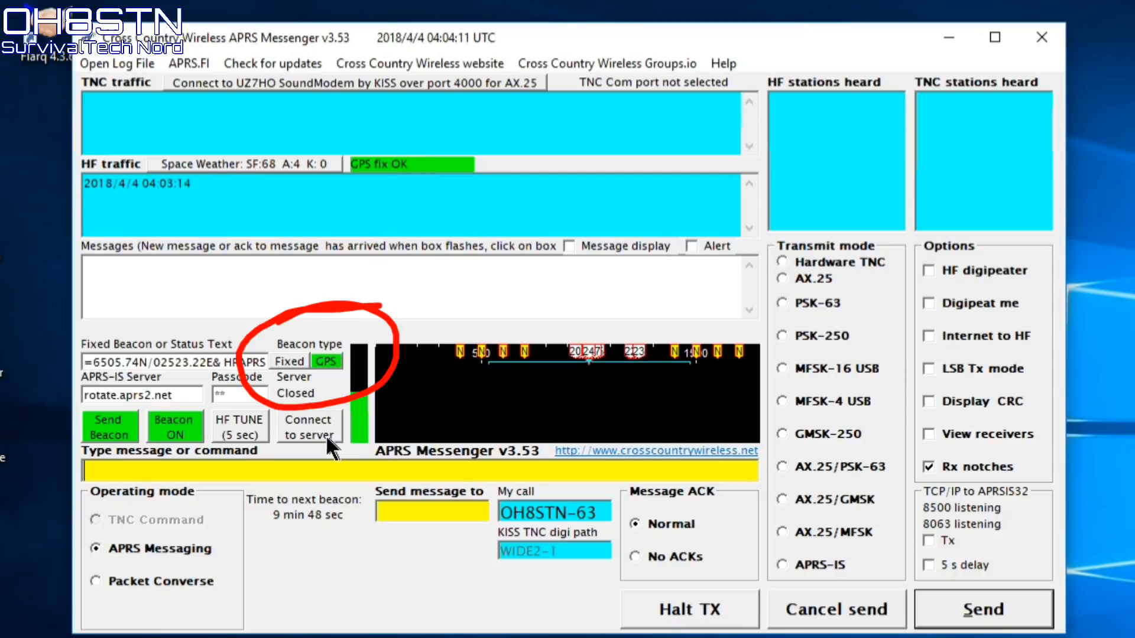
Switch to Fixed beacon type and MFSK-4 USB transmit mode, then re-enter the APRS-IS passcode
left_click(297, 365)
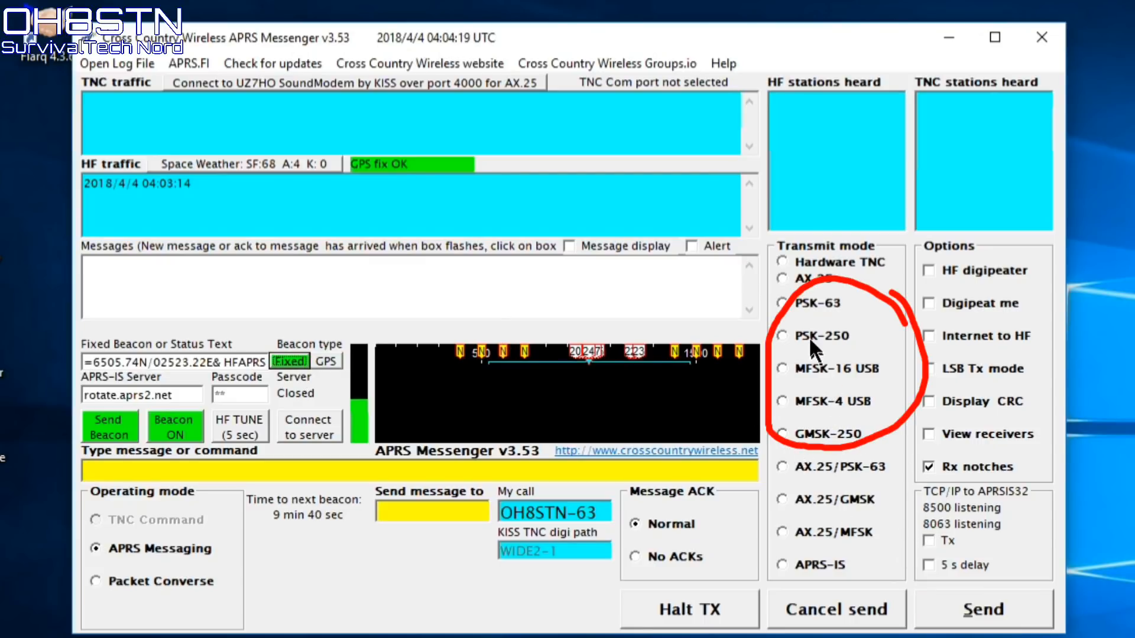
left_click(832, 397)
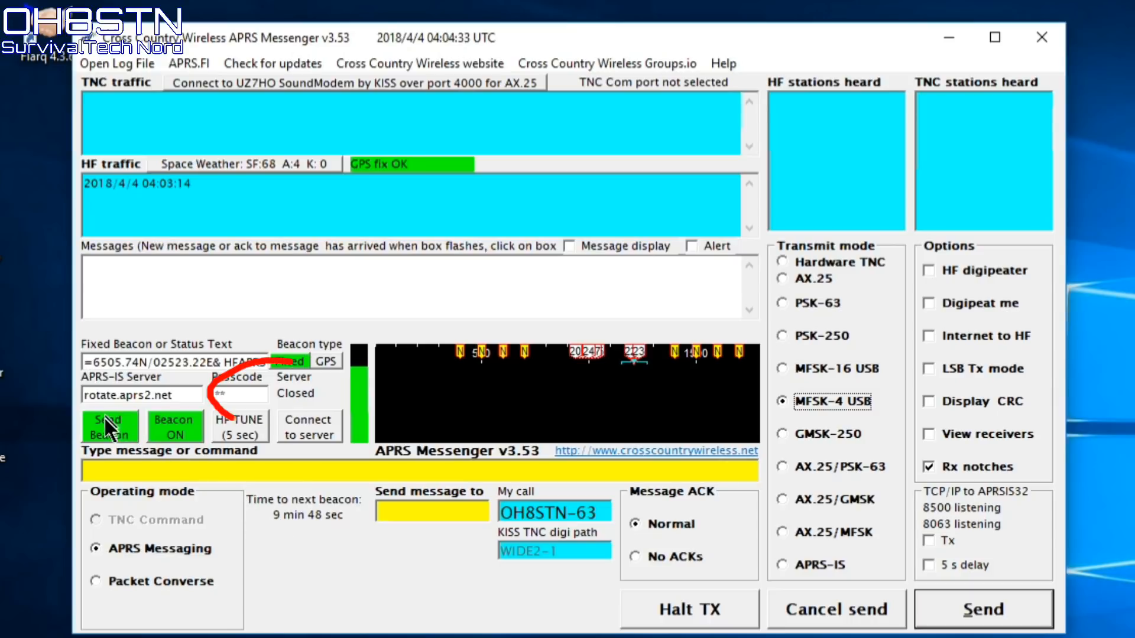
left_click(252, 391)
double_click(251, 391)
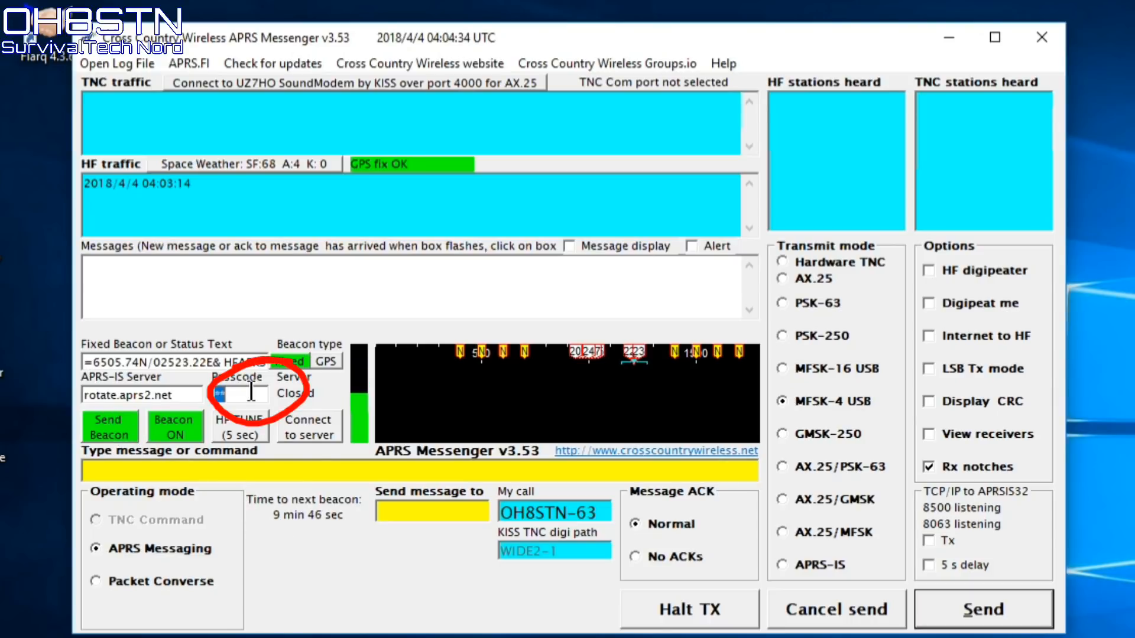
type("*****")
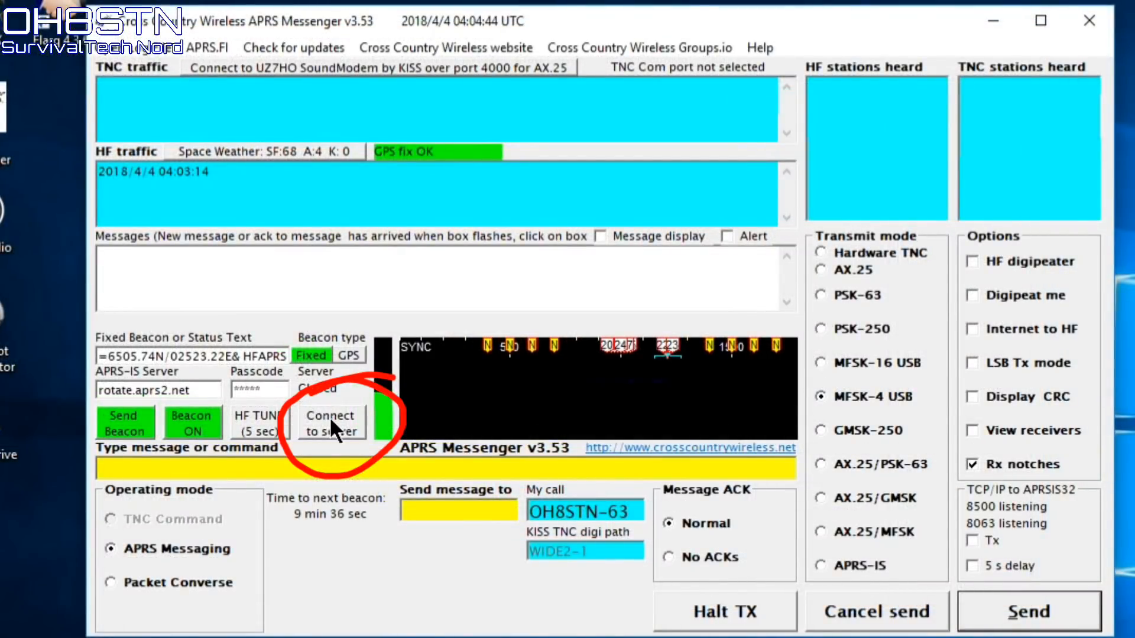
Connect to the APRS-IS server, retrying once, to verify the station login
left_click(328, 416)
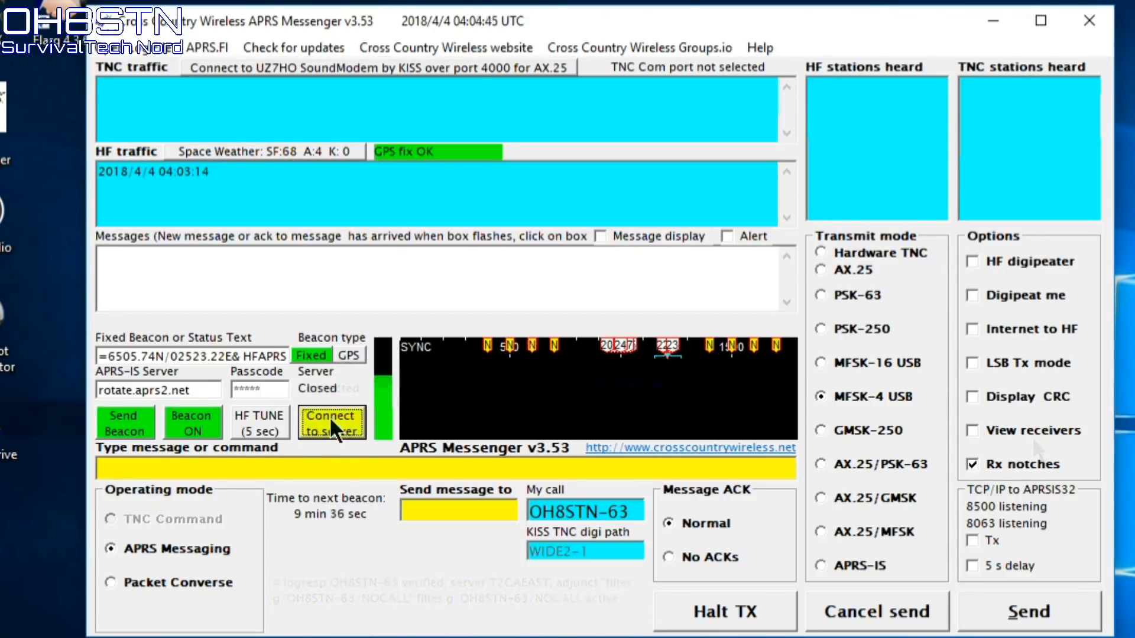
left_click(329, 416)
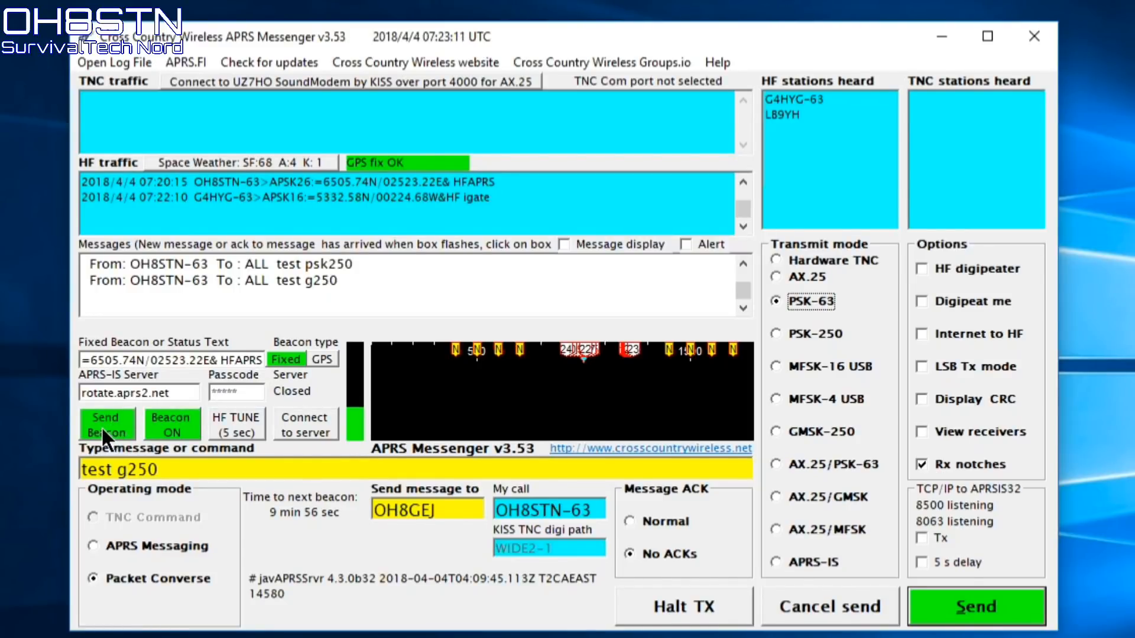
Transmit a position beacon and the 'test psk250' message over HF, then check the sent line in the traffic log
left_click(101, 427)
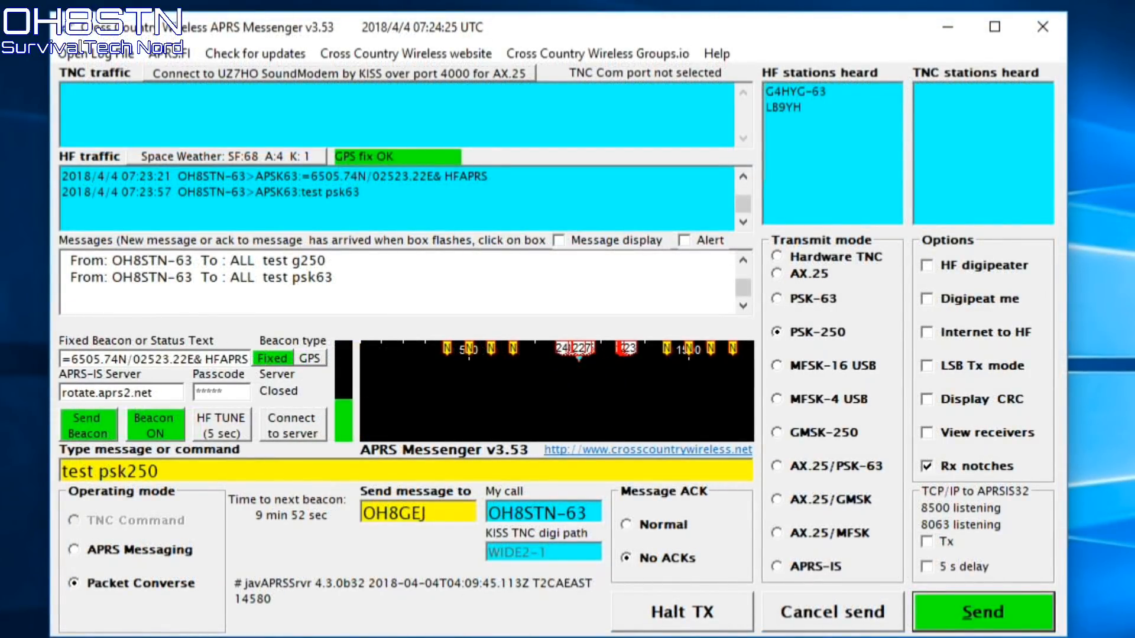
key("Return")
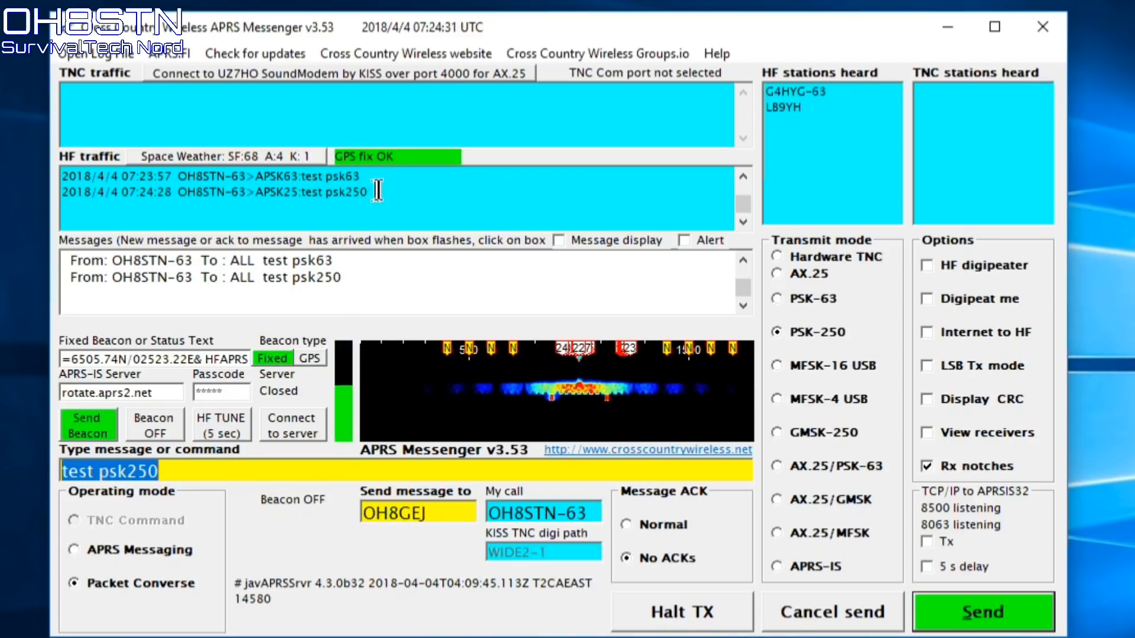
left_click_drag(380, 191, 63, 194)
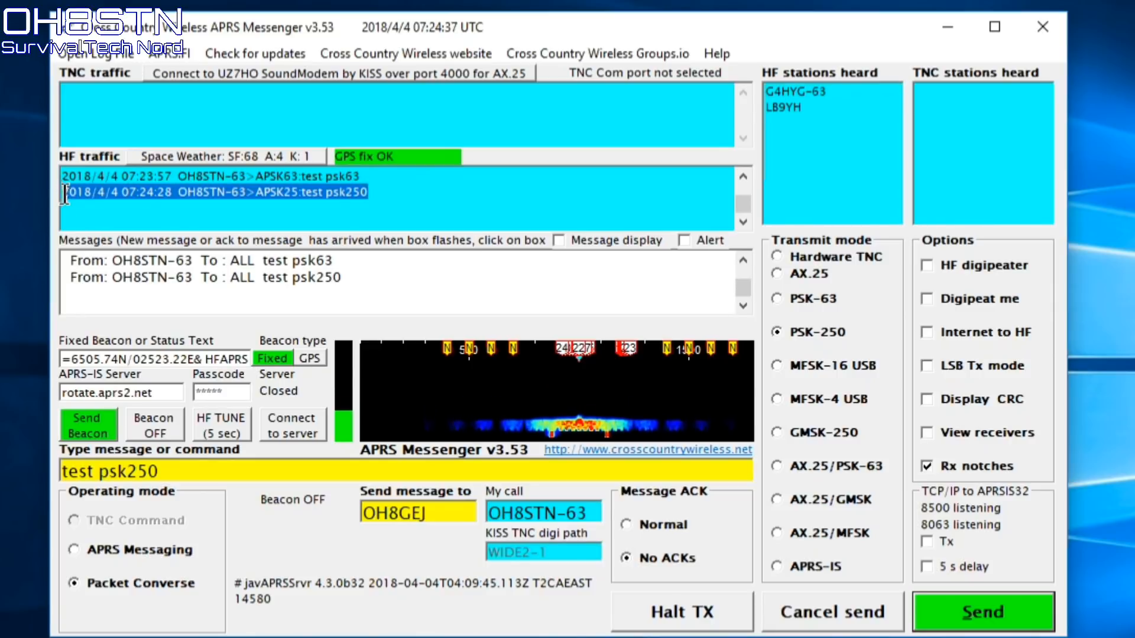
left_click(395, 192)
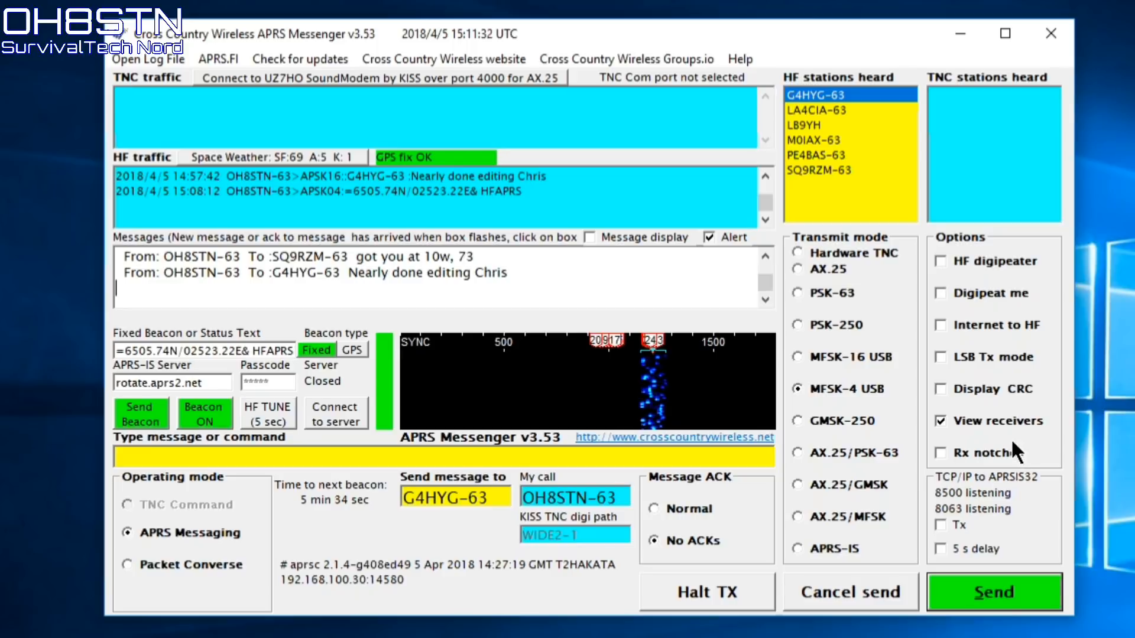
Toggle View receivers off and on, then move the receivers window to the right screen edge
left_click(1012, 420)
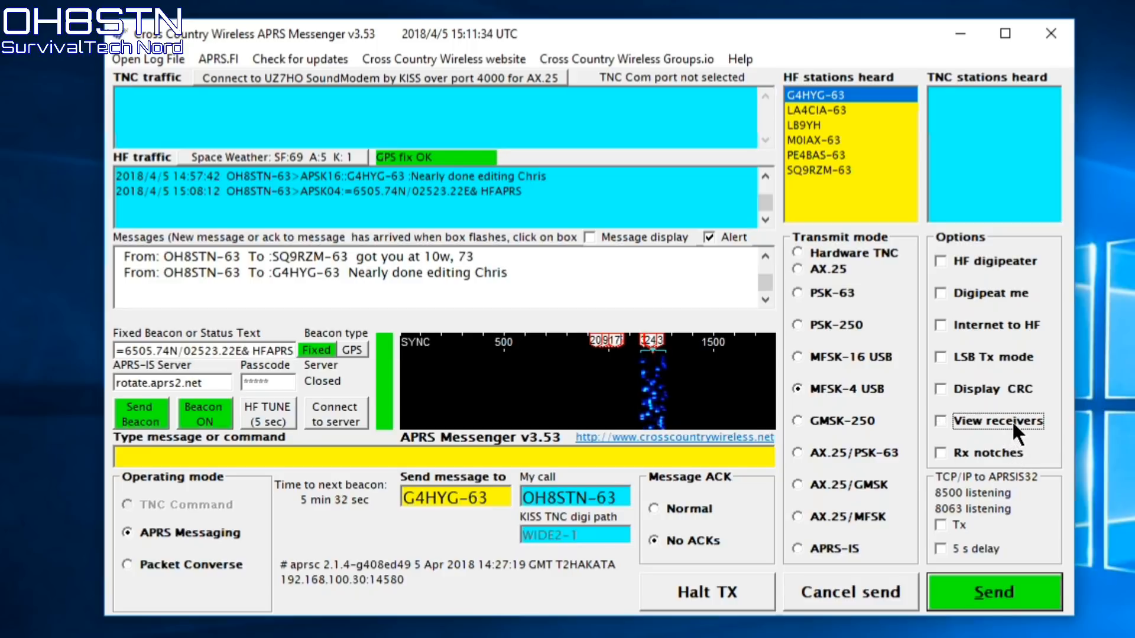
left_click(1012, 421)
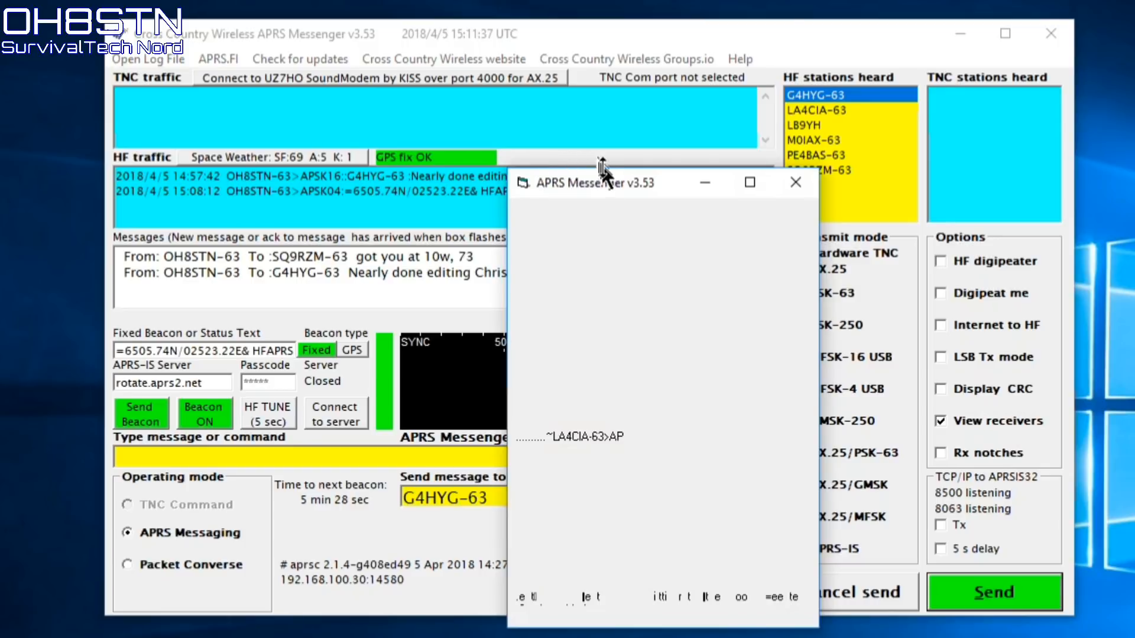
left_click_drag(604, 179, 1049, 252)
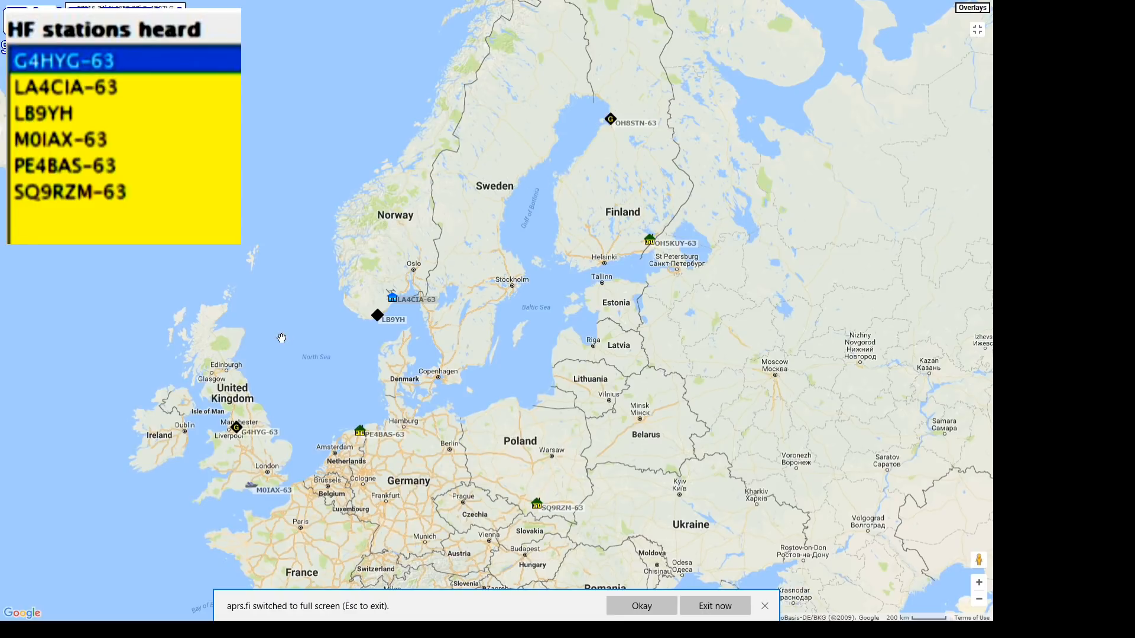
left_click(239, 432)
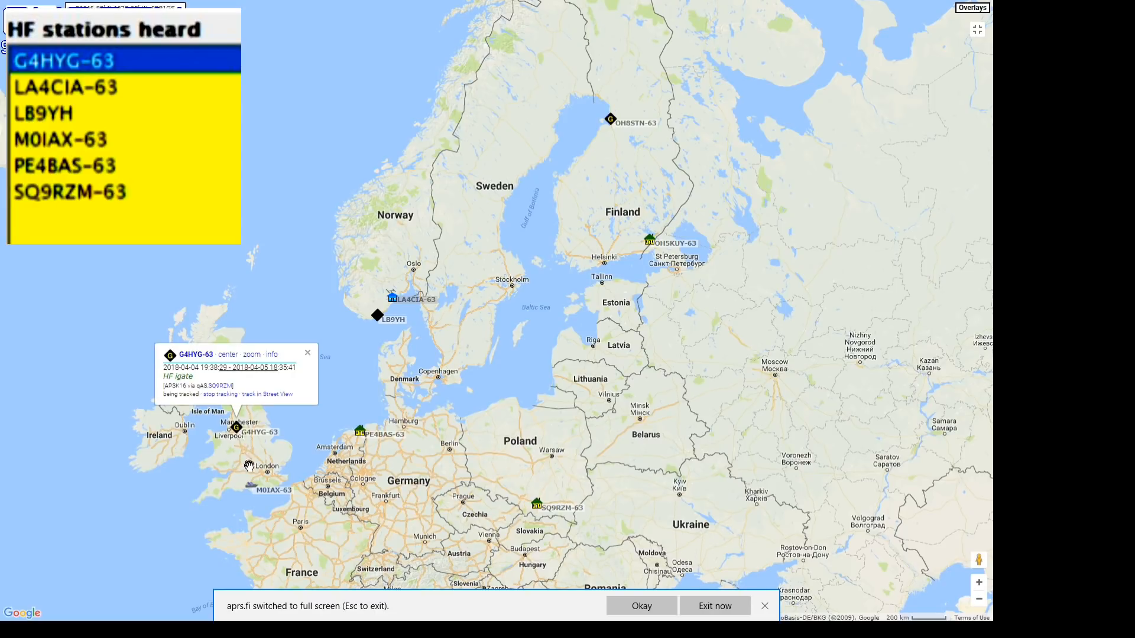
left_click(250, 486)
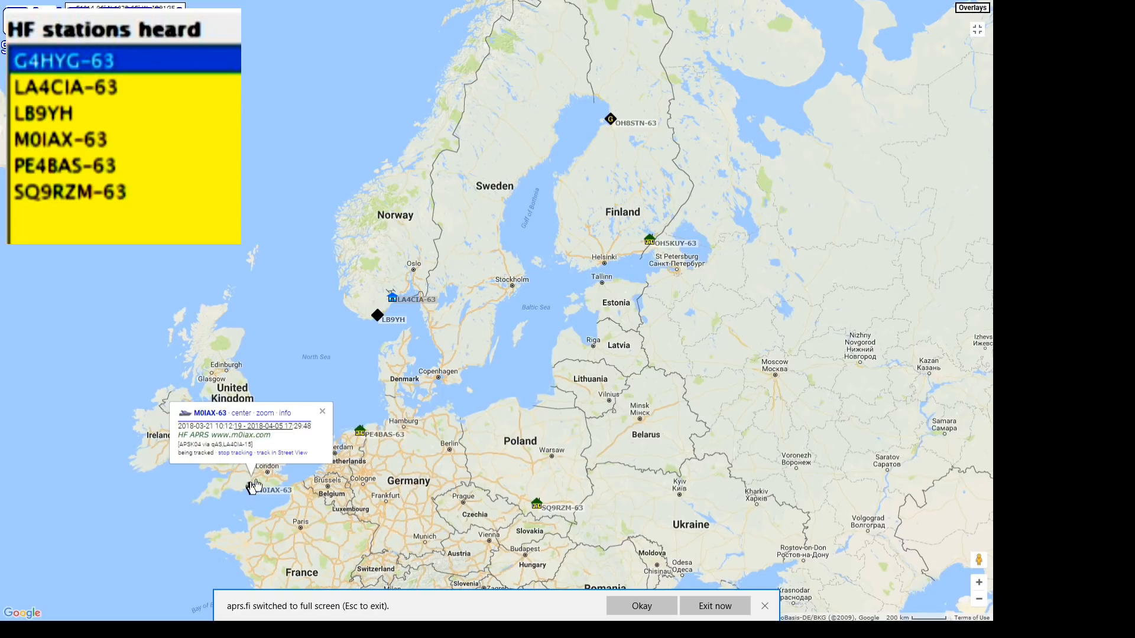
left_click(361, 432)
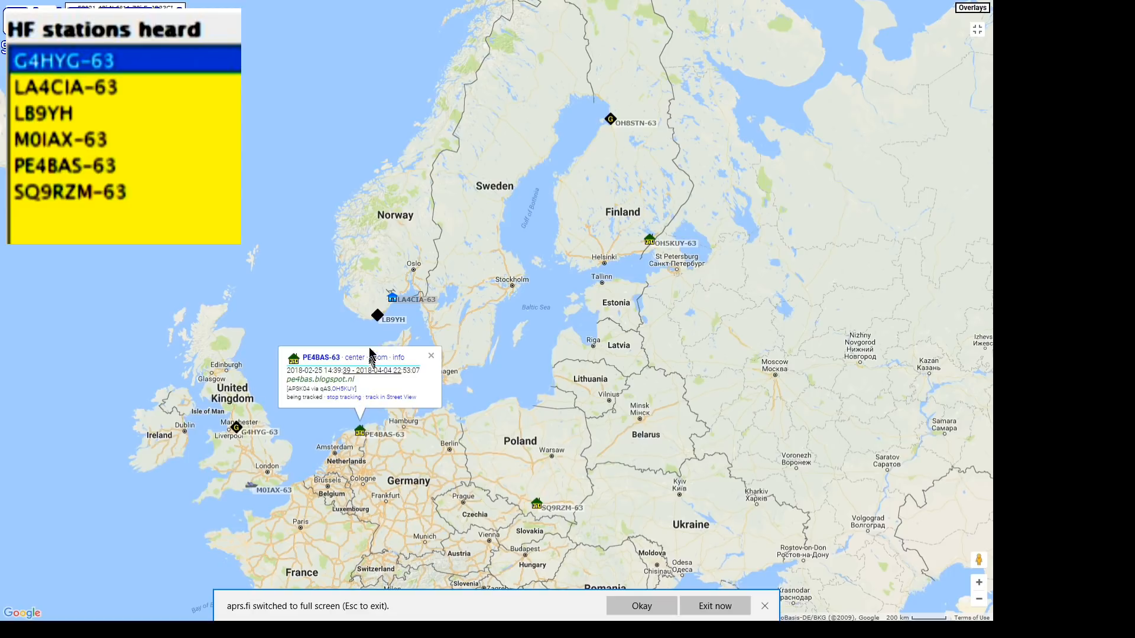
left_click(378, 319)
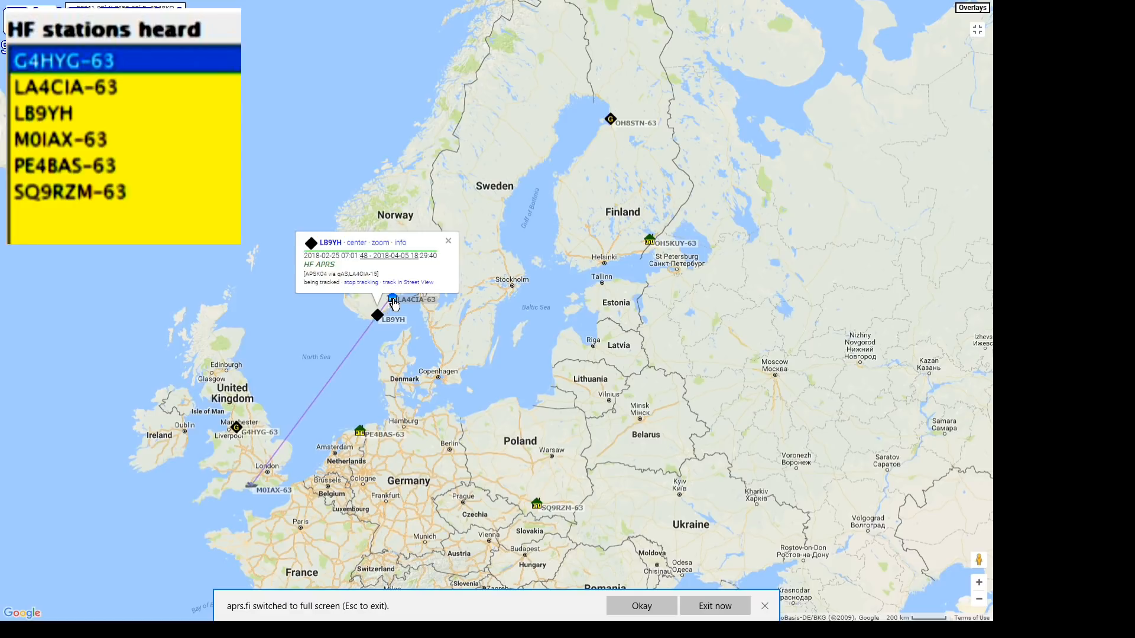
left_click(395, 303)
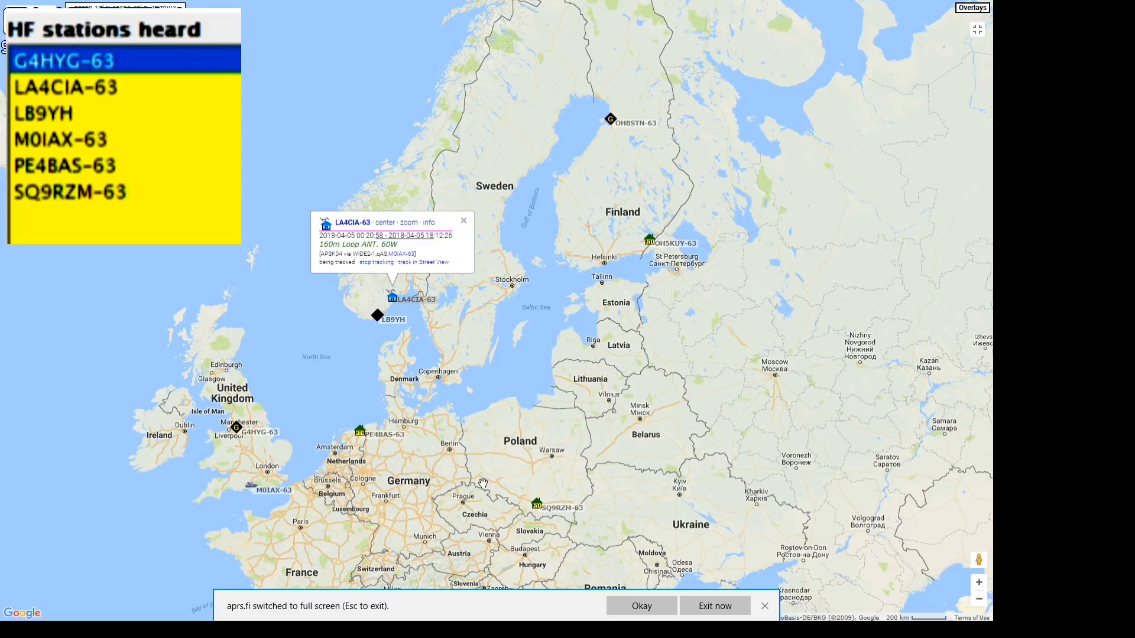
left_click(537, 507)
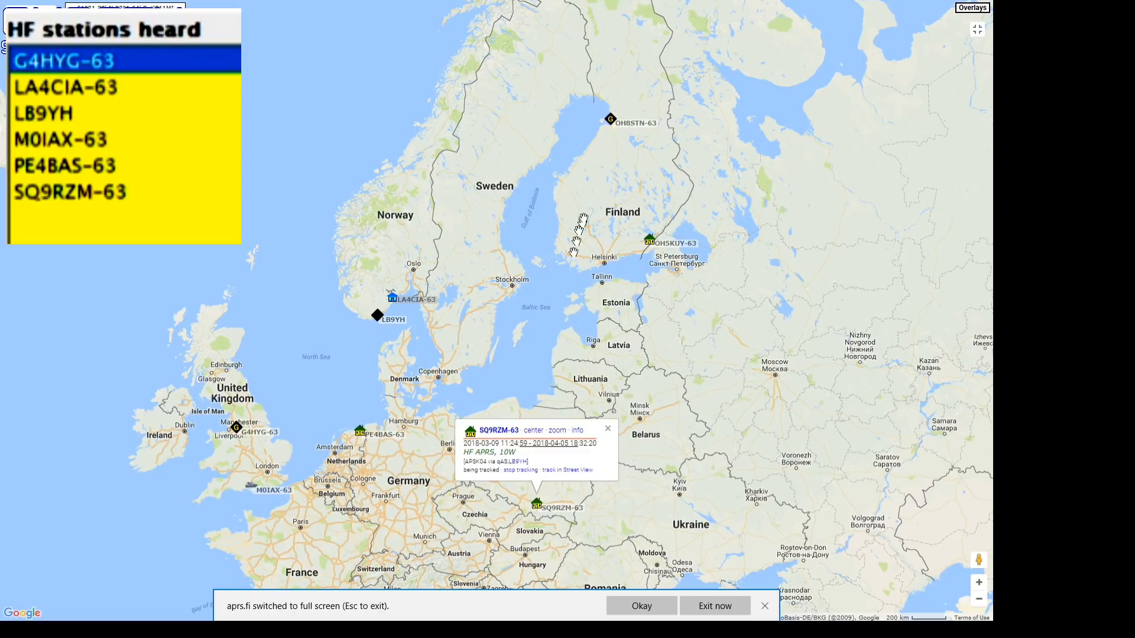
left_click(652, 242)
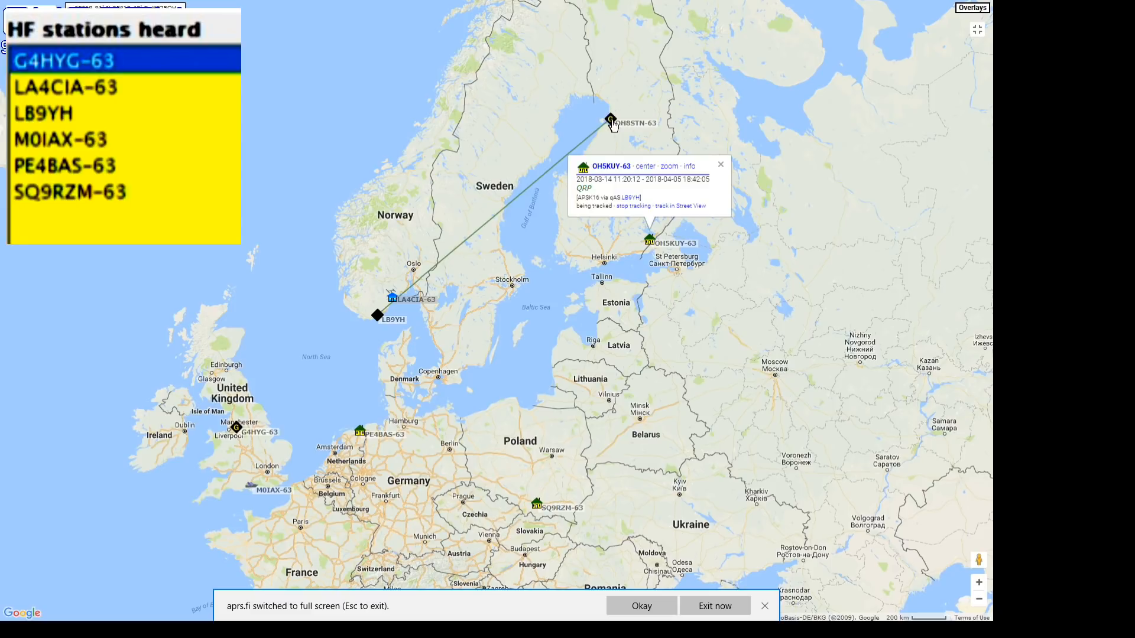
left_click(611, 120)
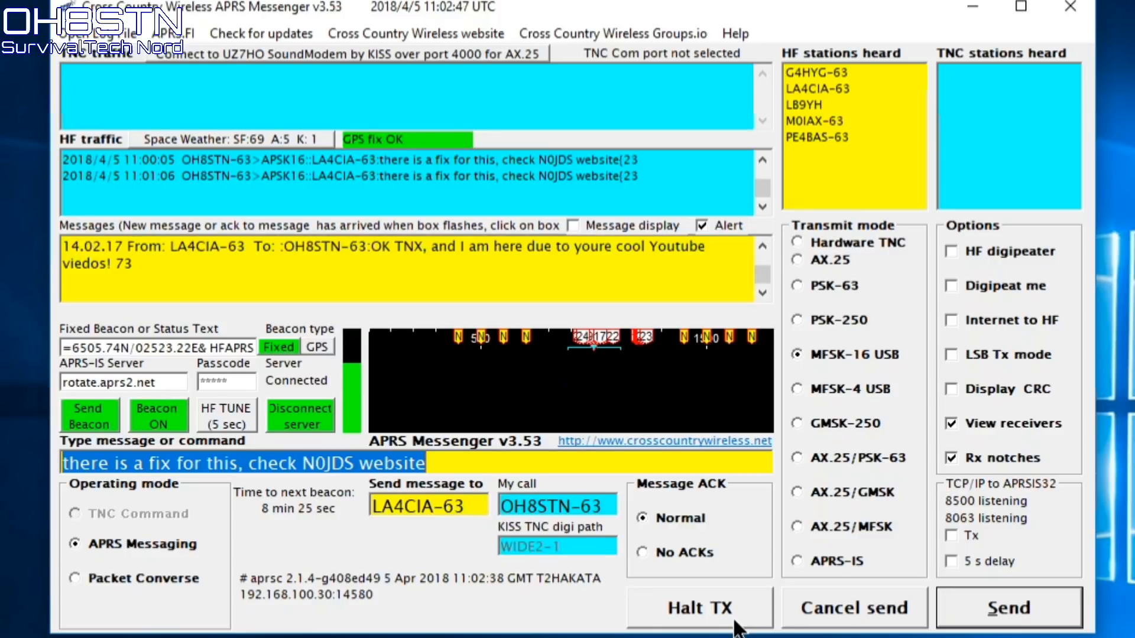
key("BackSpace")
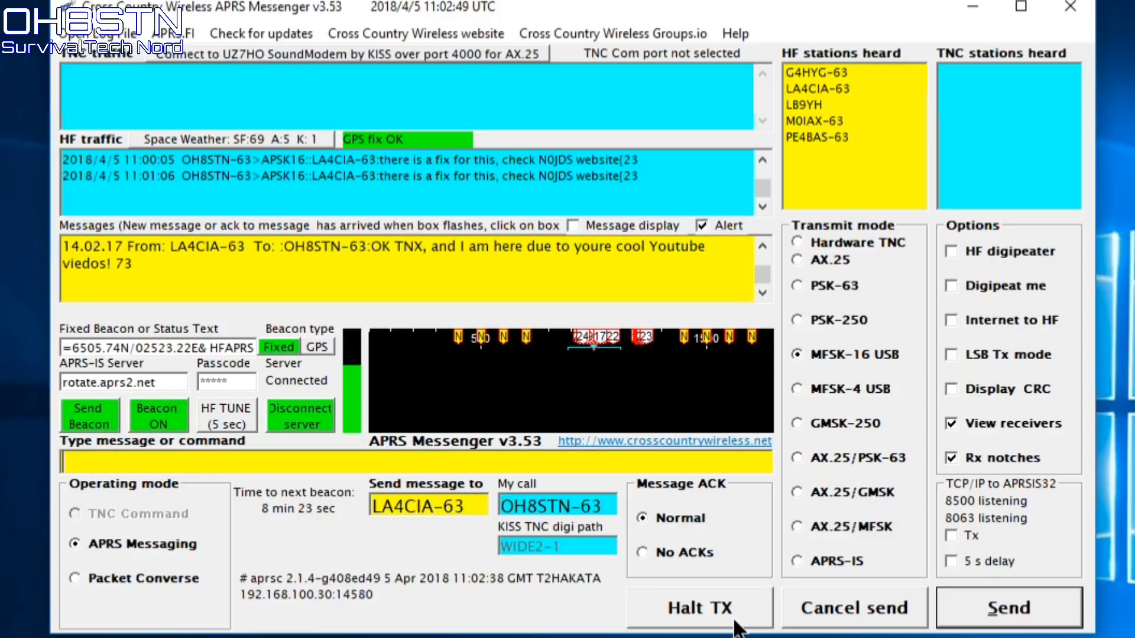
type("Outstandi")
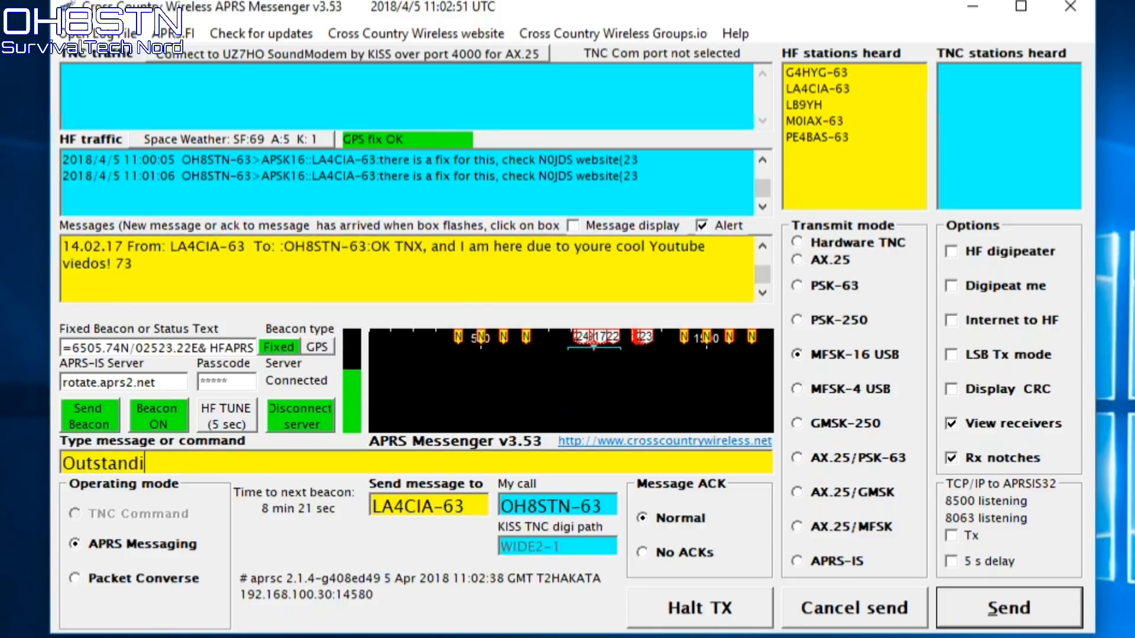
type("ng!!!")
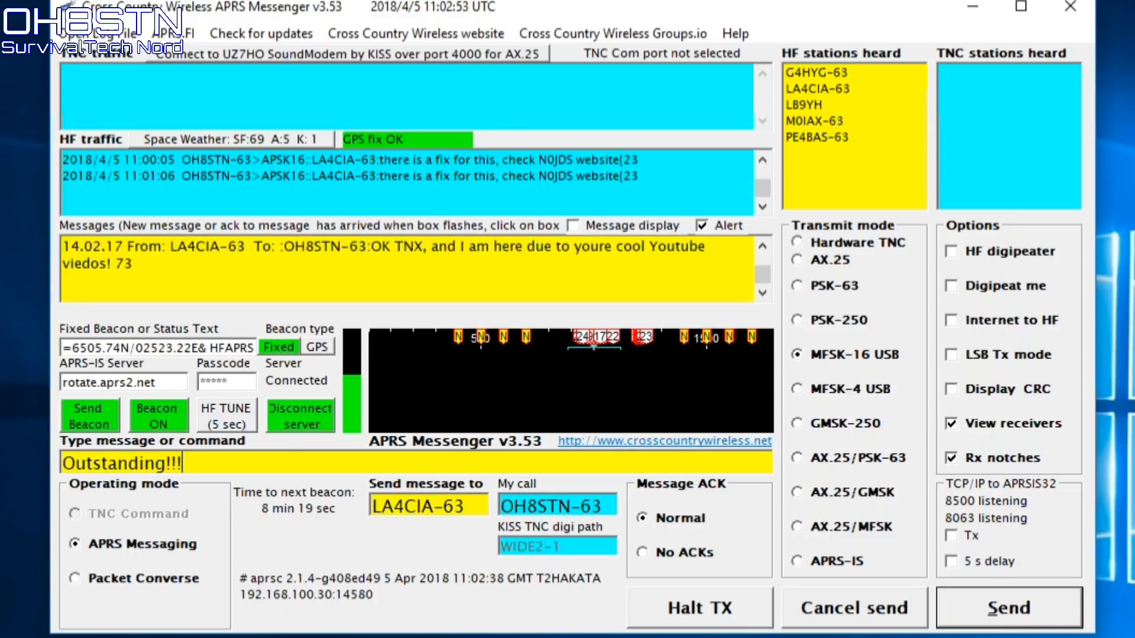
key("Return")
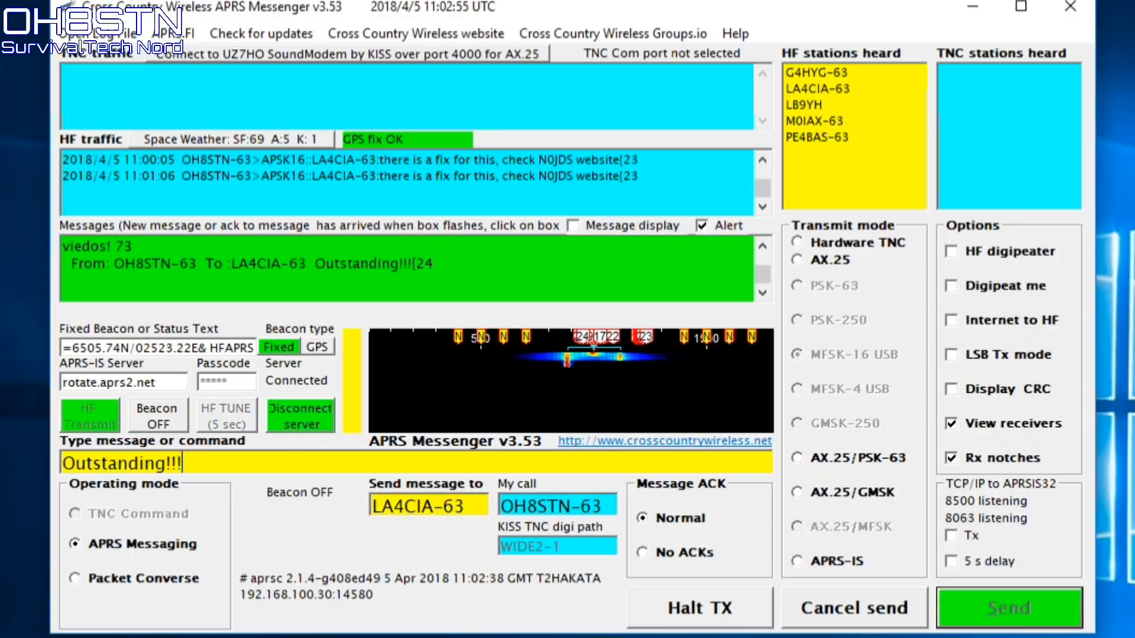